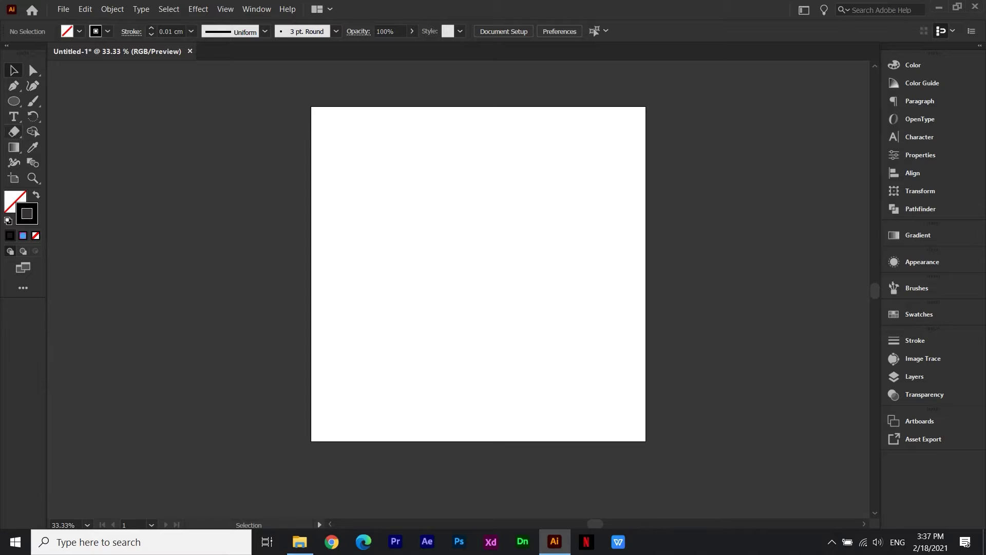
# Step: Draw a 12-point star centred on the artboard, nearly filling its width
pyautogui.moveTo(478, 275); pyautogui.dragTo(611, 363)
pyautogui.press('v')
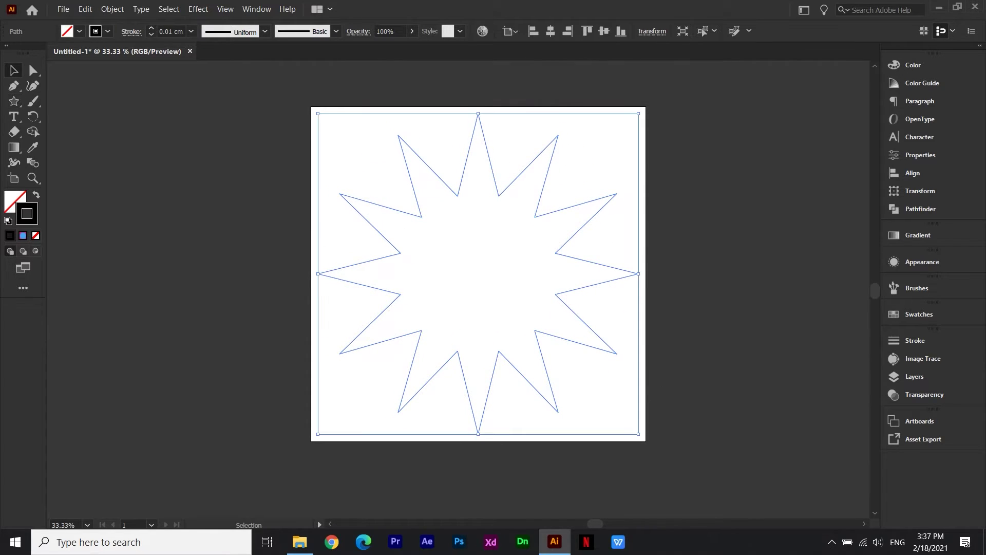
pyautogui.click(683, 266)
pyautogui.moveTo(683, 266); pyautogui.dragTo(573, 177)
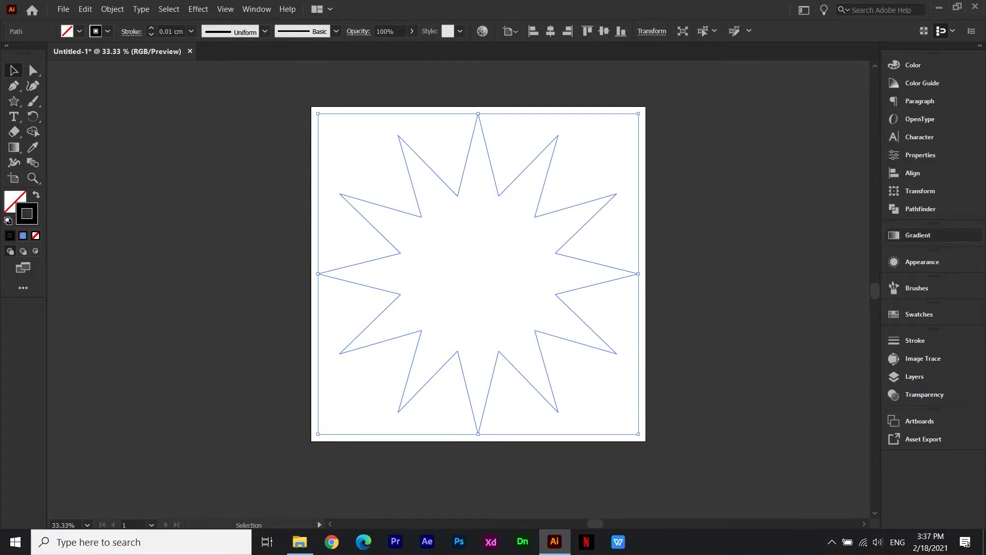
# Step: Fill the star with the blue-to-pink radial gradient and leave it without a stroke
pyautogui.click(918, 235)
pyautogui.press('.')
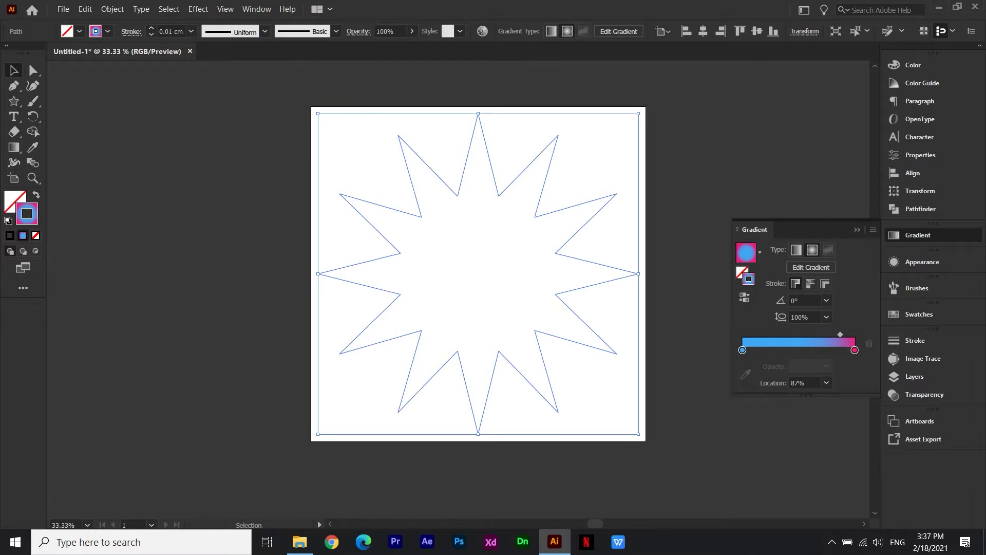
pyautogui.hotkey('shift', 'x')
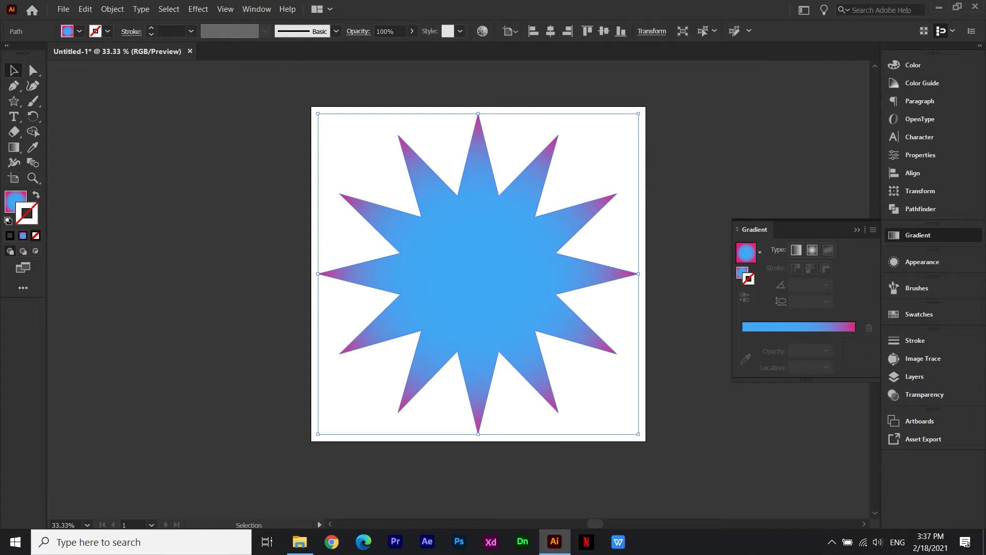
pyautogui.click(841, 327)
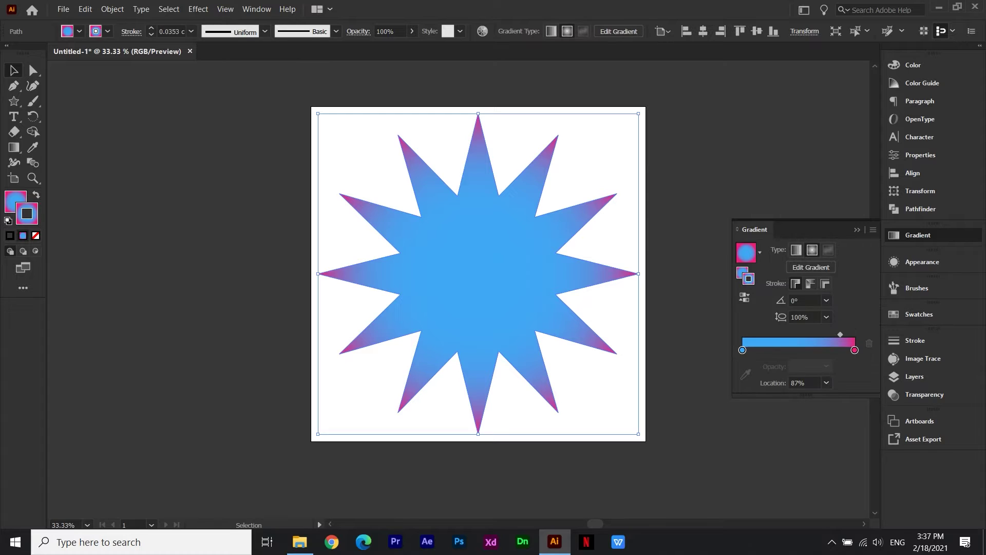
pyautogui.moveTo(841, 335)
pyautogui.mouseDown()
pyautogui.moveTo(773, 334)
pyautogui.moveTo(838, 334)
pyautogui.mouseUp()
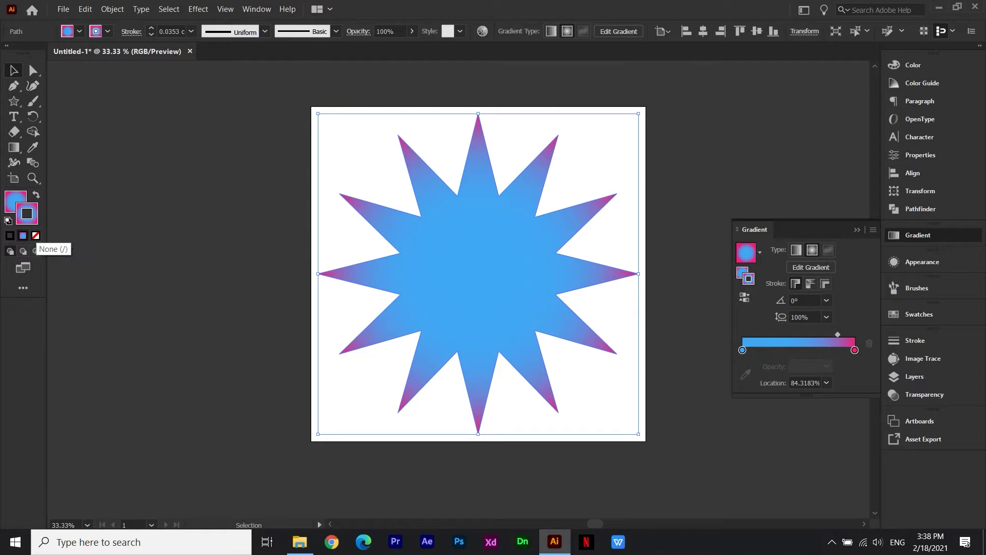
pyautogui.click(35, 236)
# Step: Set the midpoint location of the star's fill gradient to 87%
pyautogui.click(15, 201)
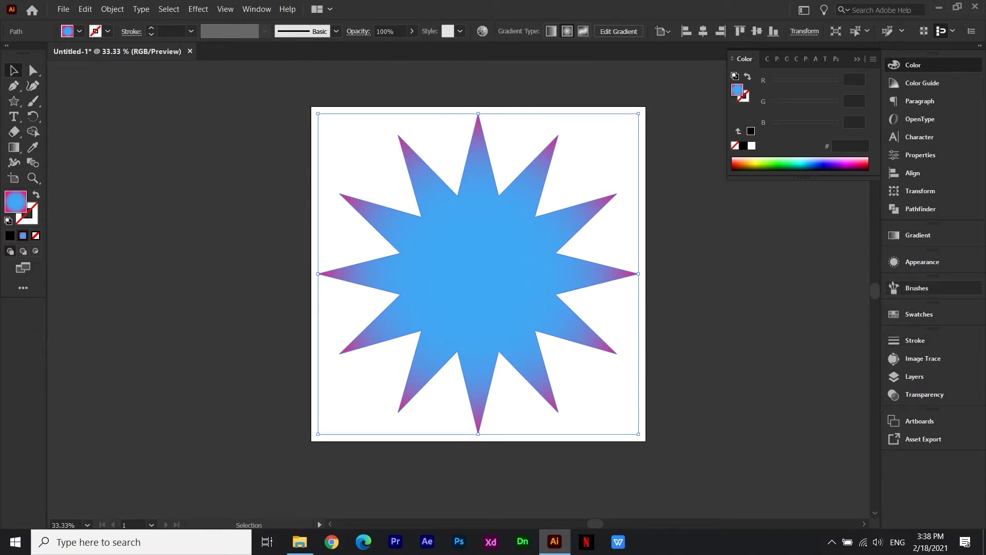
pyautogui.click(917, 235)
pyautogui.moveTo(840, 334)
pyautogui.mouseDown()
pyautogui.moveTo(828, 334)
pyautogui.moveTo(841, 335)
pyautogui.mouseUp()
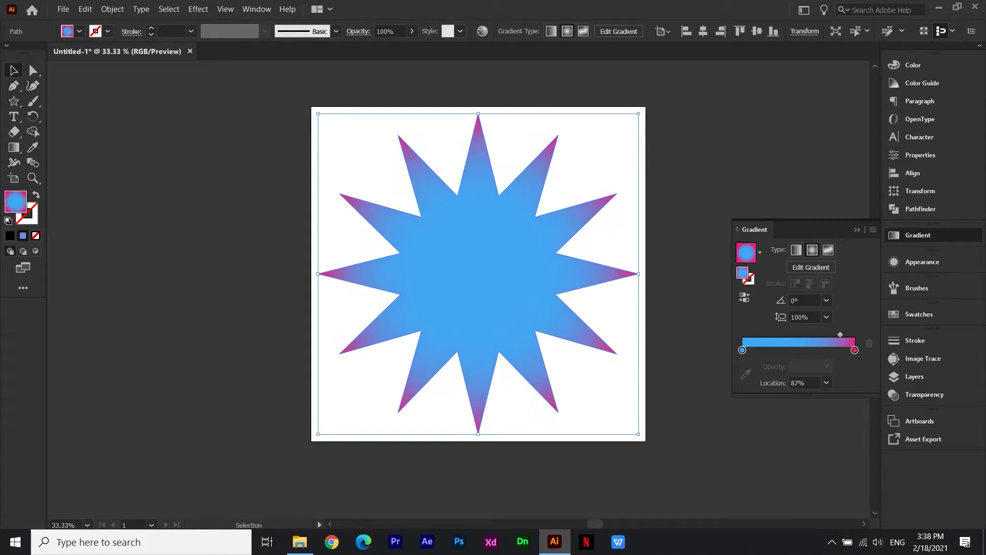
pyautogui.click(709, 229)
# Step: Draw a circle centred on the star, slightly smaller than its solid core
pyautogui.press('l')
pyautogui.moveTo(477, 274); pyautogui.dragTo(542, 337)
pyautogui.press('v')
# Step: Set the outer colour stop of the circle's radial gradient to light blue
pyautogui.click(918, 235)
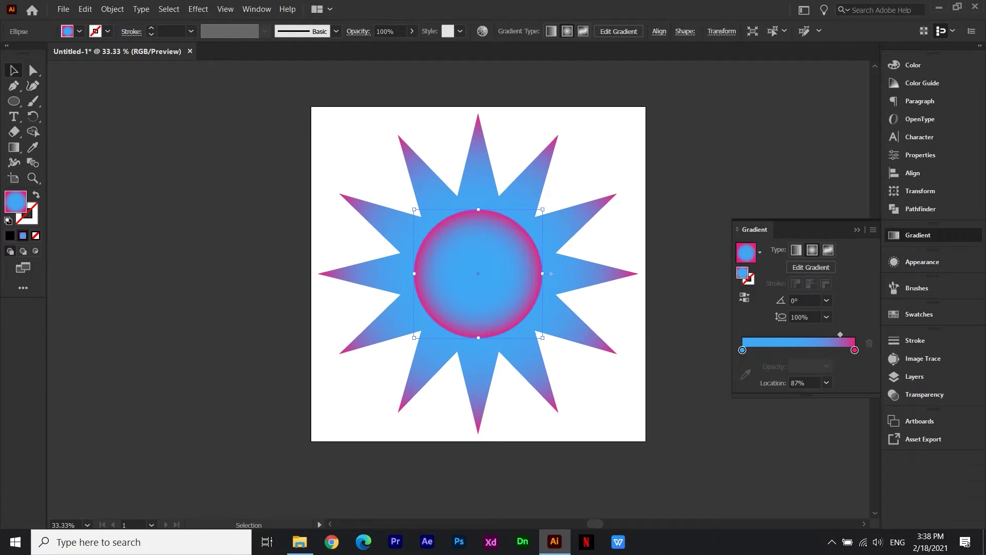
pyautogui.doubleClick(855, 349)
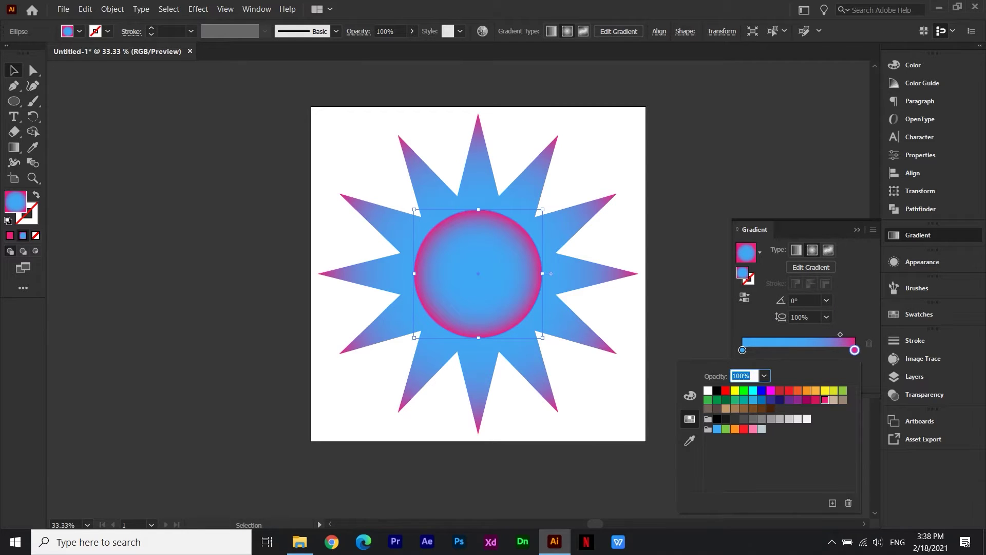
pyautogui.click(717, 429)
pyautogui.press('Escape')
# Step: Try pink and bright blue for the circle's inner gradient stop, and settle on dark navy
pyautogui.doubleClick(742, 350)
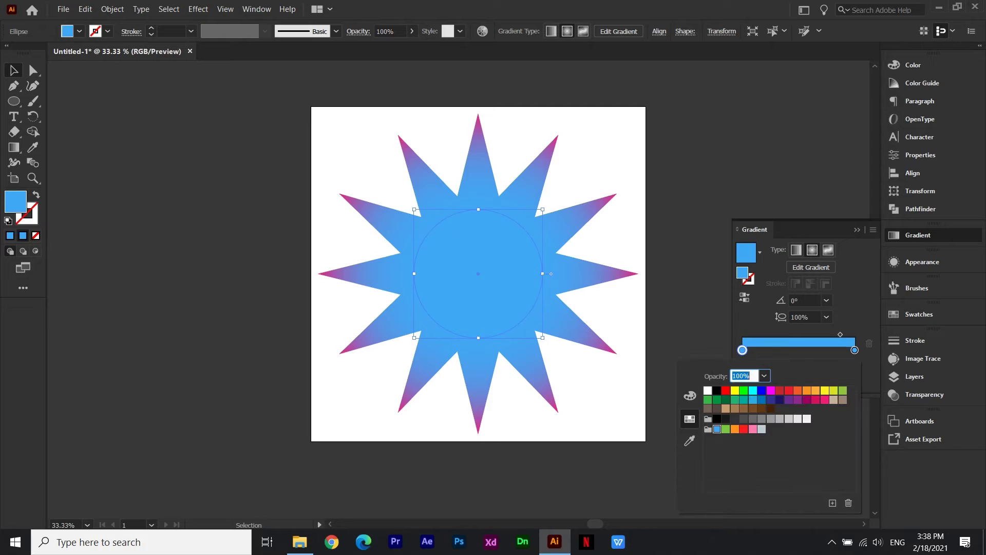
pyautogui.click(825, 400)
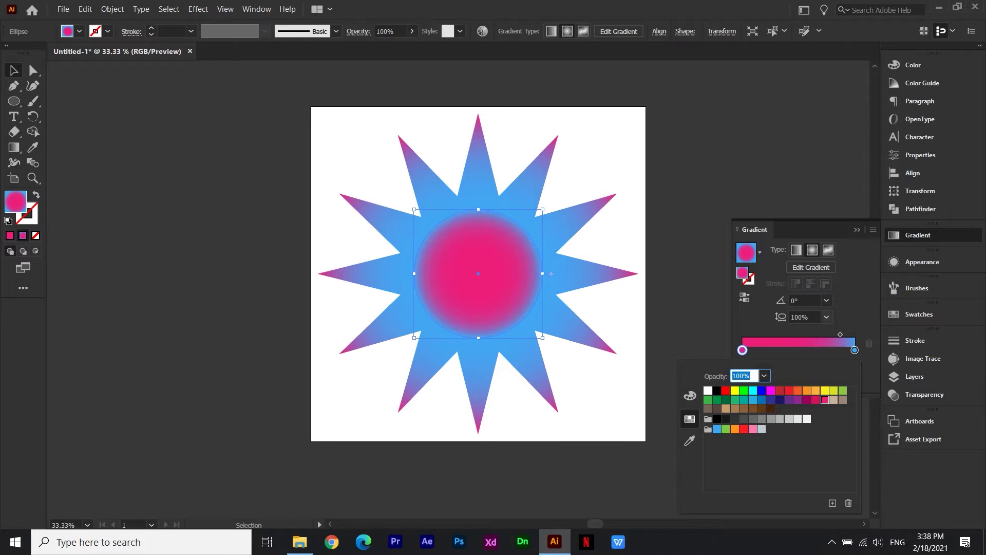
pyautogui.click(761, 390)
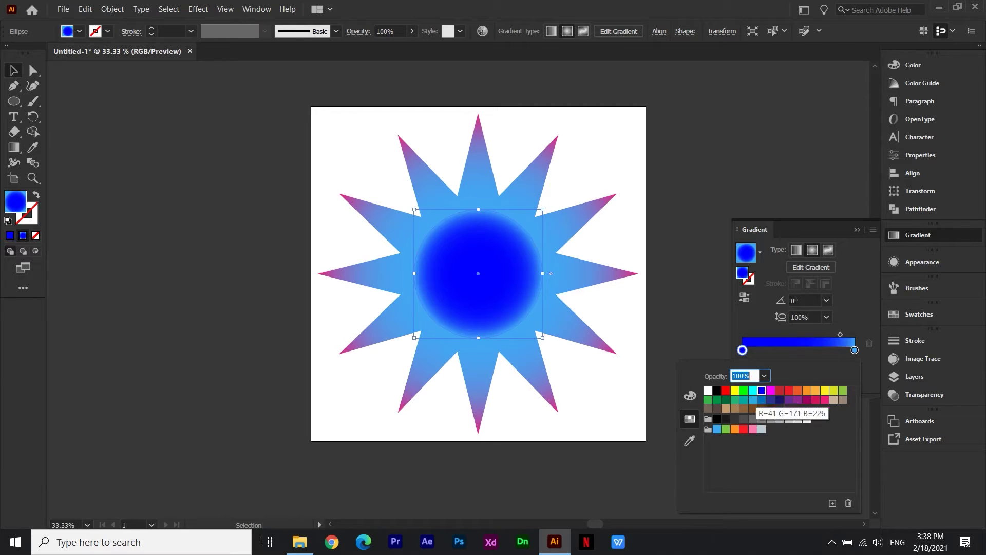
pyautogui.click(771, 399)
pyautogui.click(779, 399)
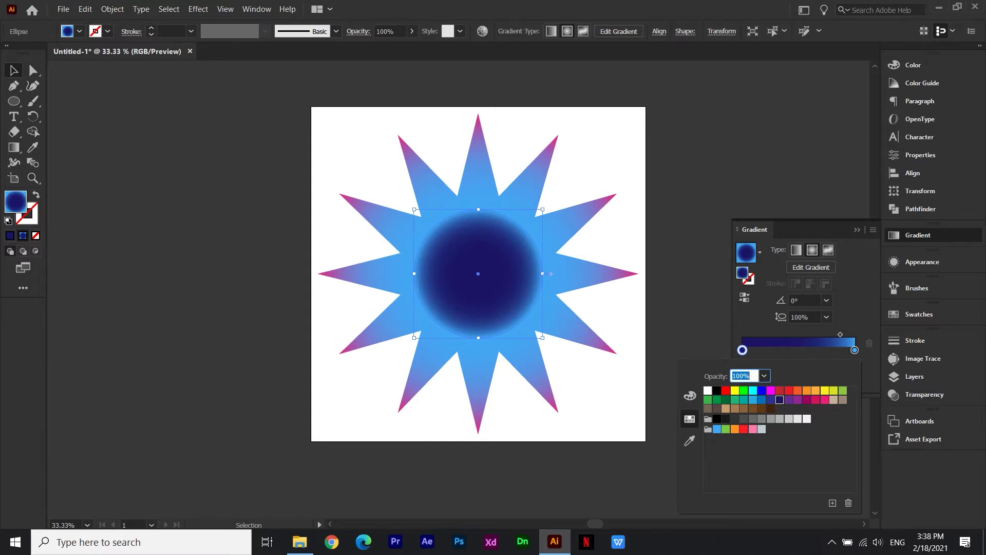
# Step: Shift the circle's gradient midpoint to about 81.6% and deselect the circle
pyautogui.click(841, 335)
pyautogui.moveTo(840, 335); pyautogui.dragTo(835, 335)
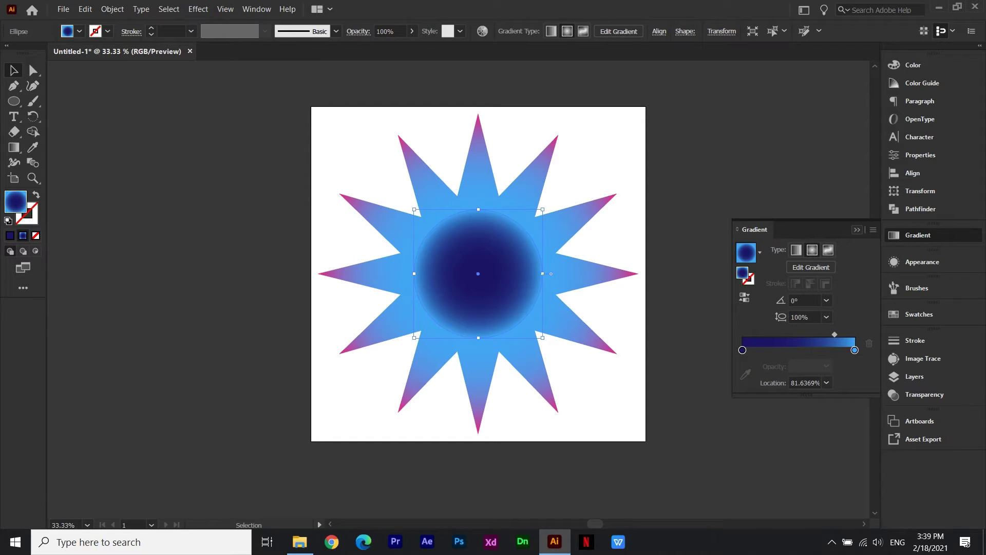
pyautogui.click(857, 230)
pyautogui.hotkey('ctrl', 'shift', 'a')
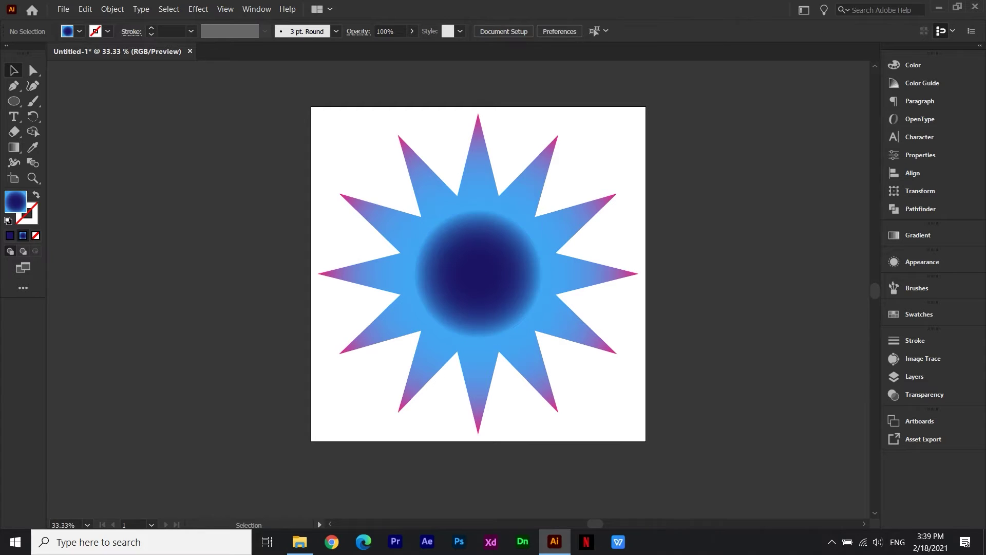
# Step: Duplicate the large star in place, bring the copy to the front and scale it about its centre to roughly a quarter size
pyautogui.click(478, 274)
pyautogui.hotkey('ctrl', 'shift', 'a')
pyautogui.click(569, 220)
pyautogui.hotkey('ctrl', 'c')
pyautogui.hotkey('ctrl', 'f')
pyautogui.rightClick(569, 220)
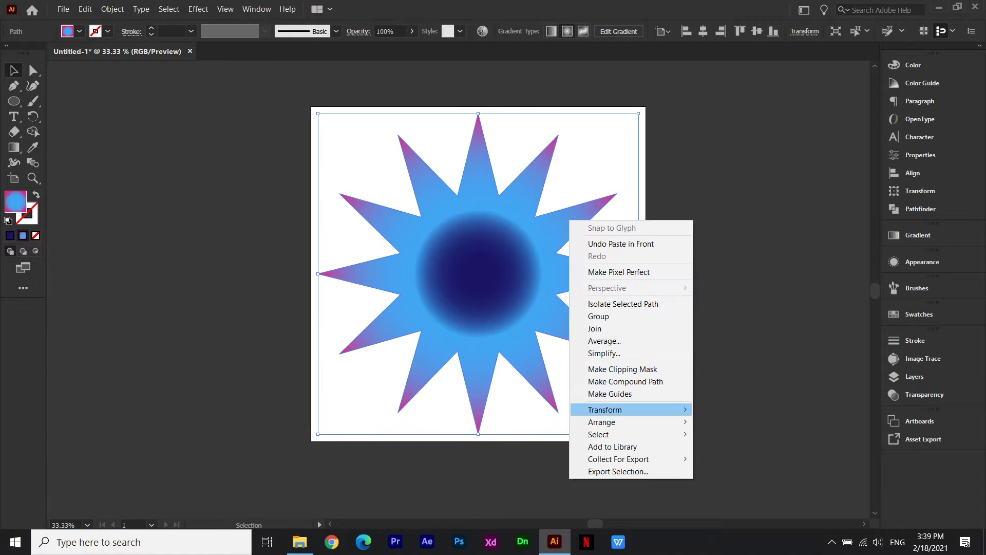
pyautogui.click(719, 421)
pyautogui.moveTo(639, 434); pyautogui.dragTo(519, 315)
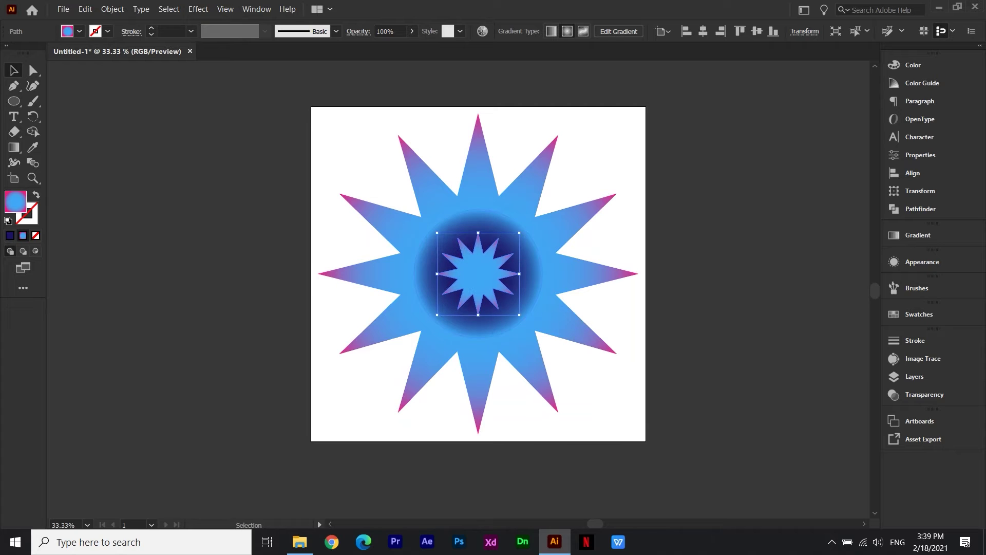
# Step: Set both the outer and the inner gradient stops of the small star to dark navy
pyautogui.hotkey('ctrl', '1')
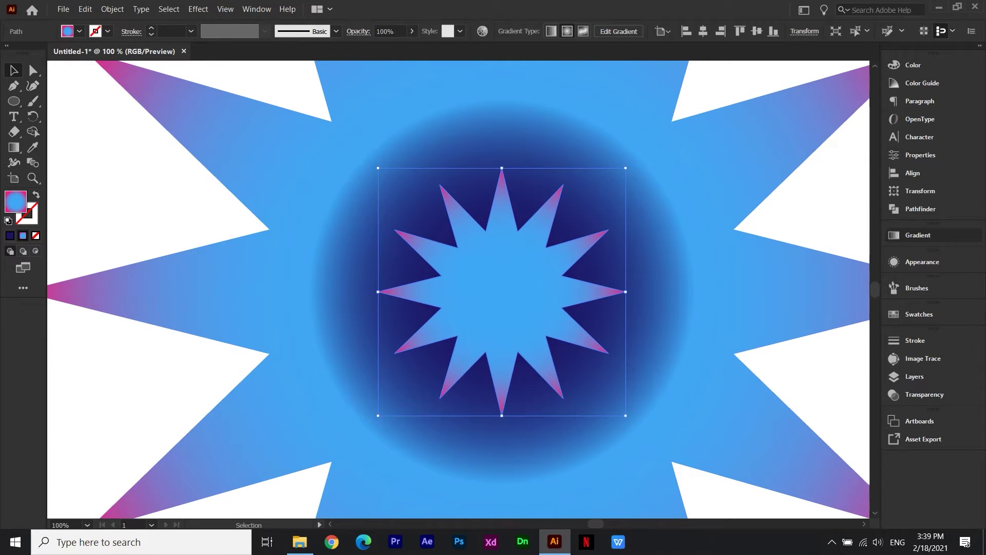
pyautogui.click(918, 234)
pyautogui.doubleClick(854, 350)
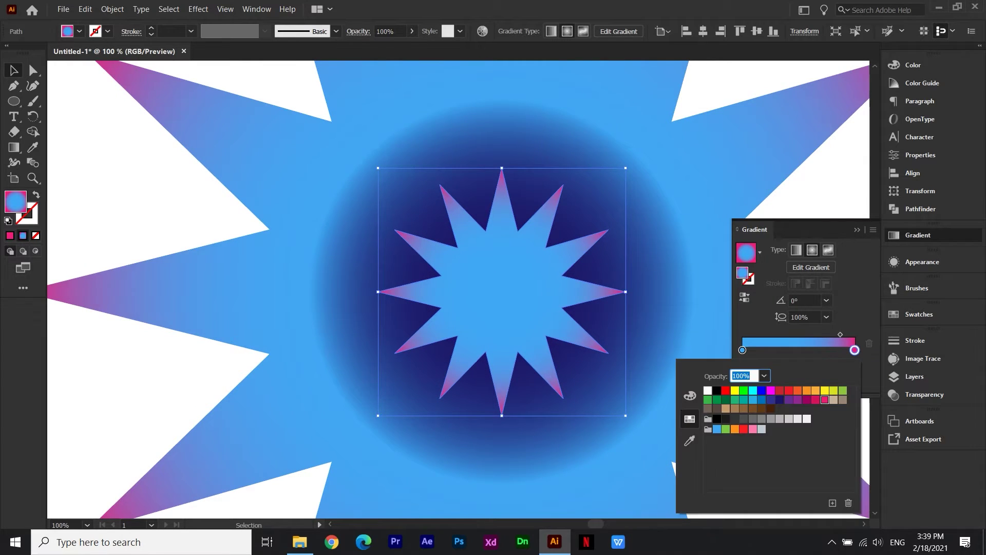
pyautogui.click(779, 400)
pyautogui.press('Escape')
pyautogui.doubleClick(742, 350)
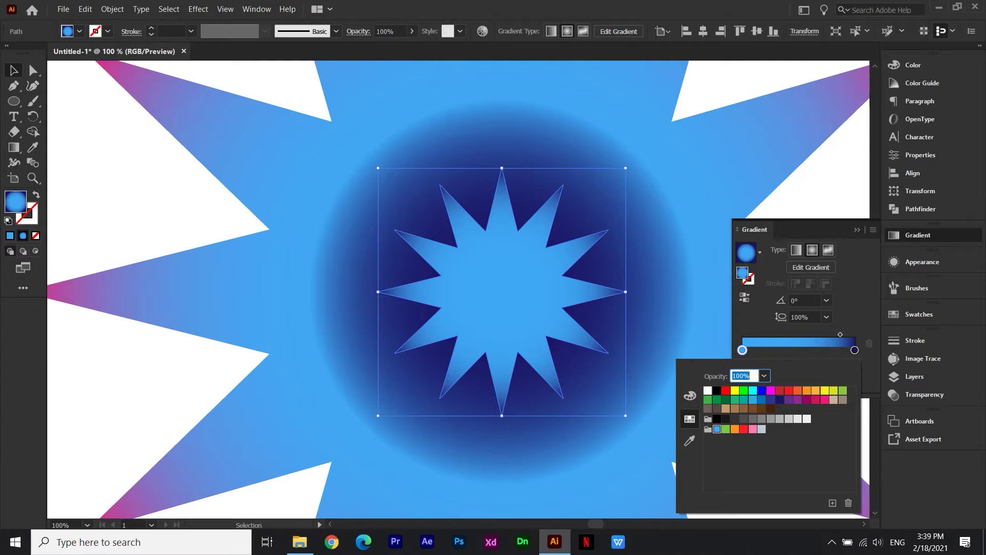
pyautogui.click(779, 400)
pyautogui.press('Escape')
# Step: Set the outer gradient stop of the small star to yellow-green
pyautogui.doubleClick(855, 350)
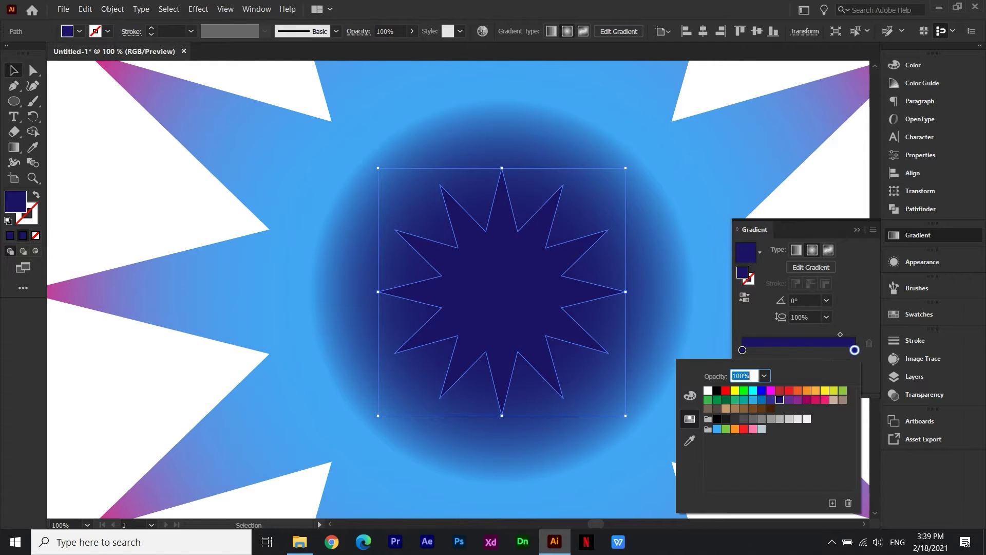
pyautogui.click(833, 390)
pyautogui.press('Escape')
pyautogui.click(857, 229)
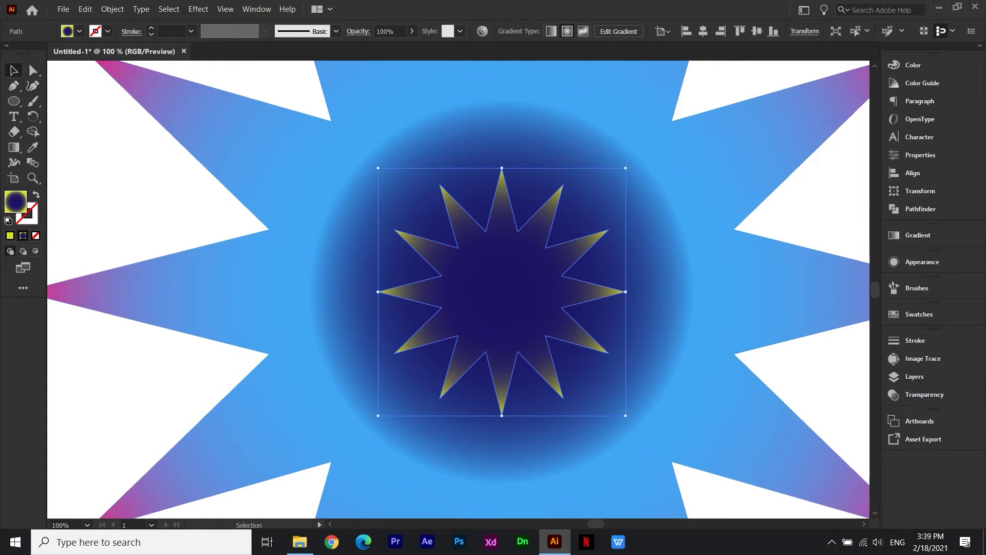
# Step: Create a copy of the small star scaled to under half size about its centre, and fill it with solid red
pyautogui.moveTo(625, 168); pyautogui.dragTo(556, 238)
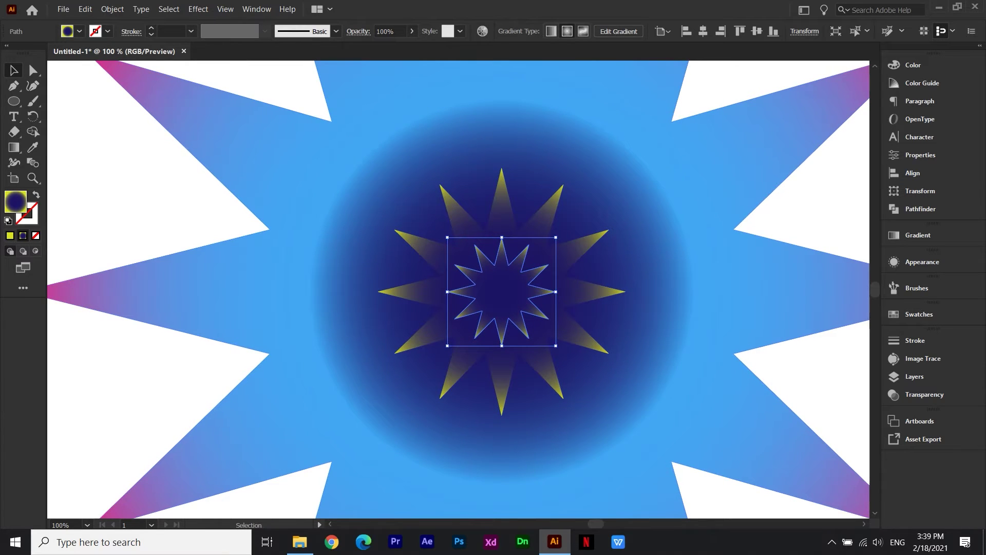
pyautogui.click(80, 31)
pyautogui.click(79, 113)
pyautogui.press('Escape')
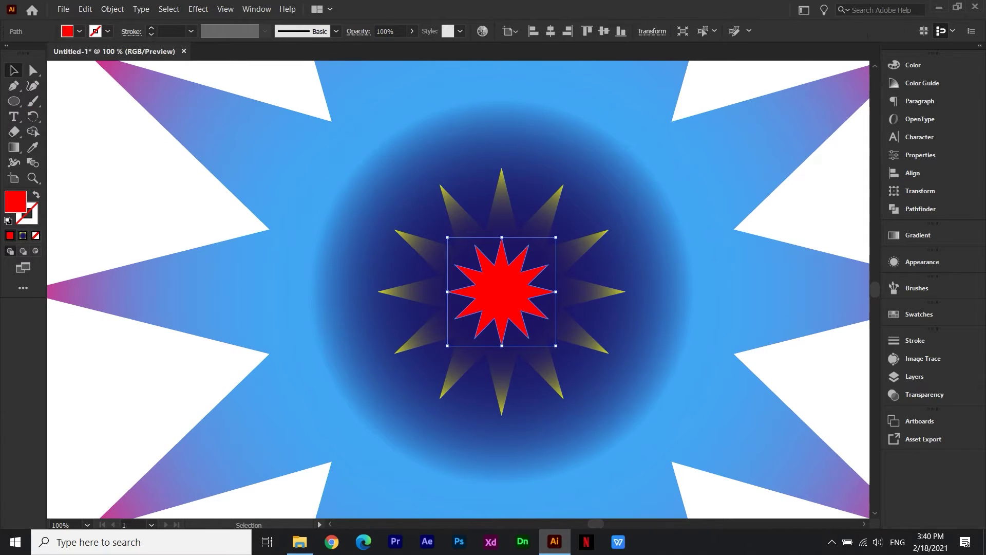
# Step: Select all four shapes and blend them using Specified Steps spacing of 200
pyautogui.hotkey('ctrl', '-')
pyautogui.hotkey('ctrl', '-')
pyautogui.hotkey('ctrl', '-')
pyautogui.hotkey('ctrl', 'a')
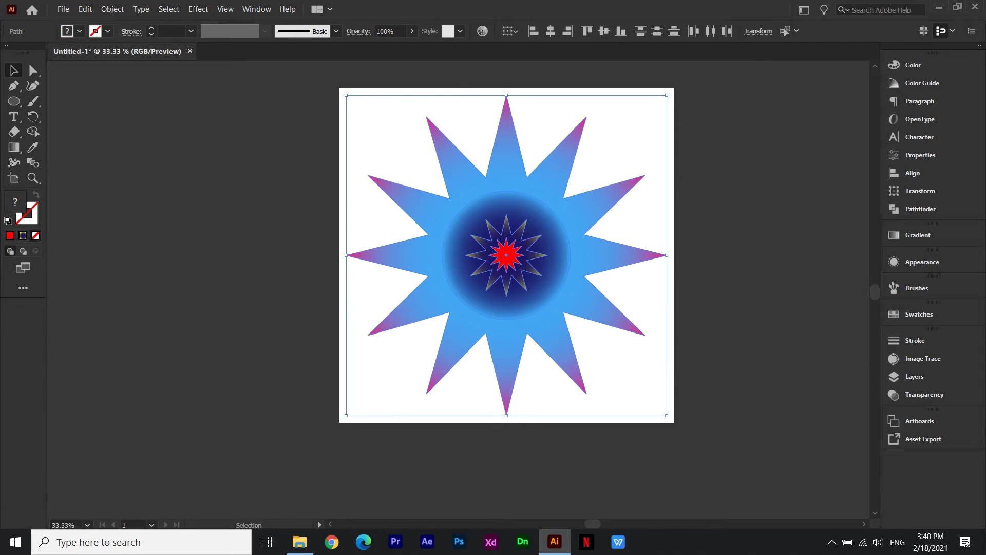
pyautogui.doubleClick(32, 162)
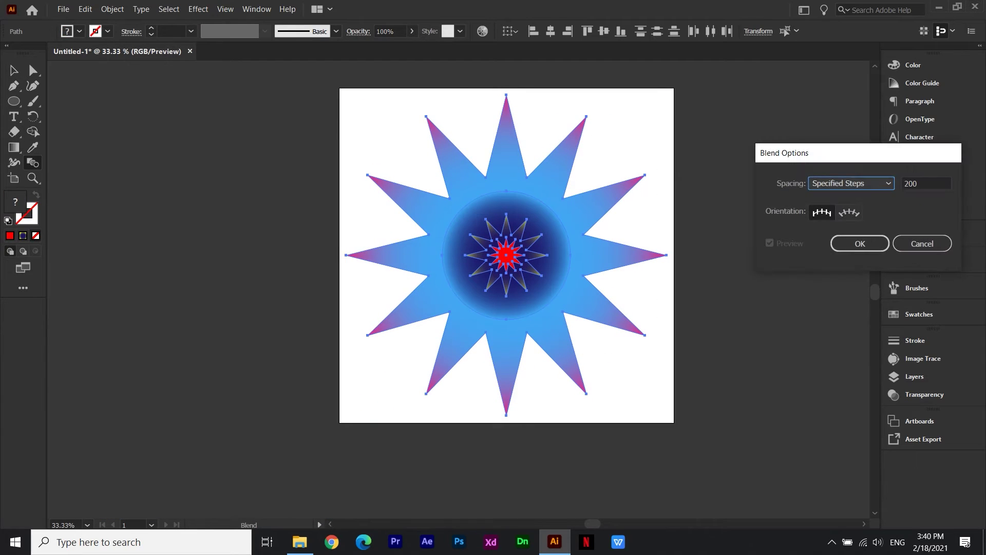
pyautogui.press('Return')
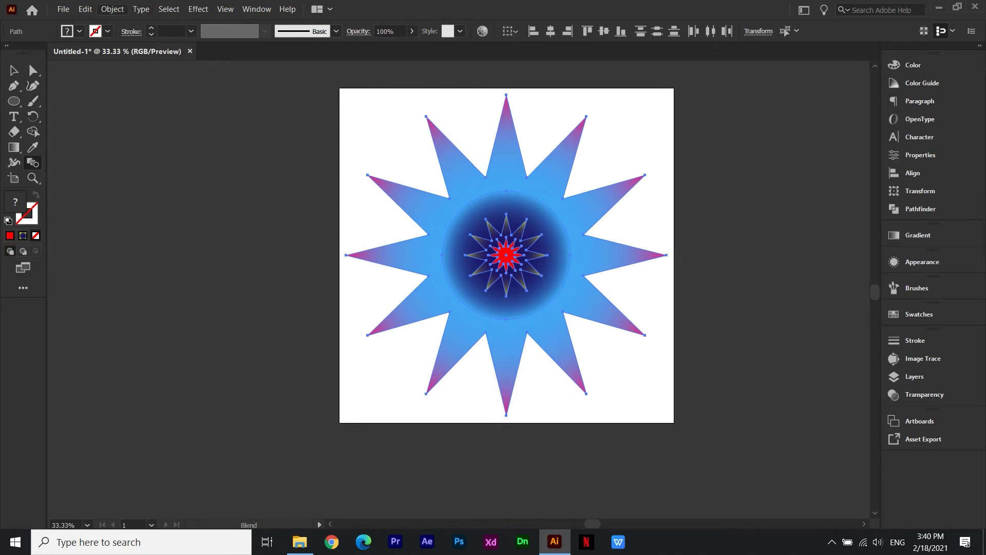
pyautogui.click(112, 9)
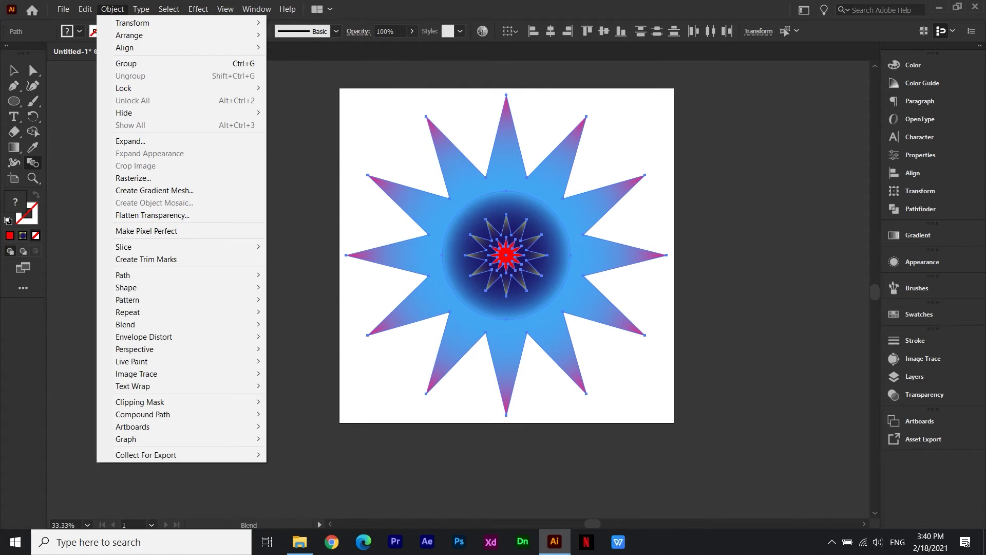
pyautogui.click(286, 324)
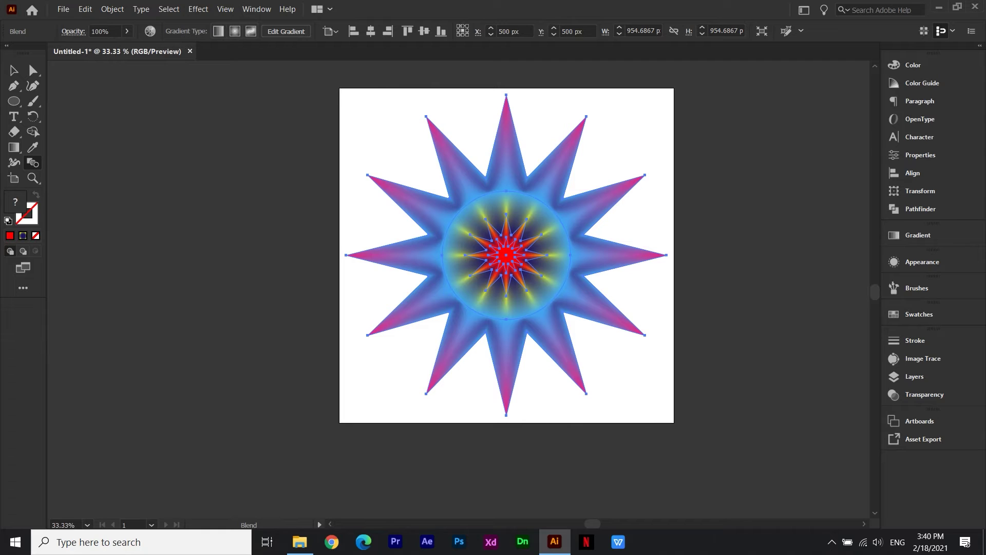
pyautogui.press('v')
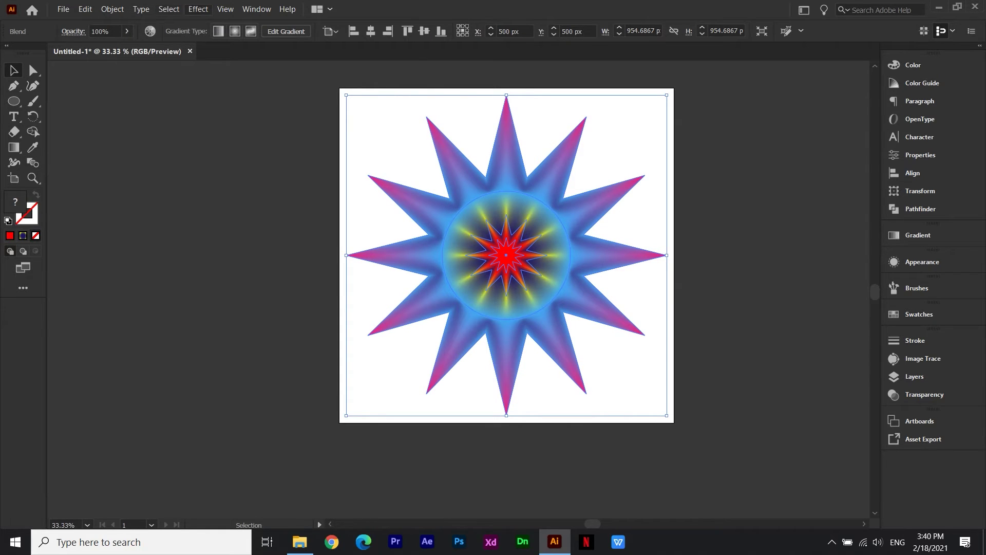
# Step: Apply a Pucker & Bloat effect of 20% to the blended star
pyautogui.click(198, 9)
pyautogui.moveTo(221, 122)
pyautogui.click(385, 135)
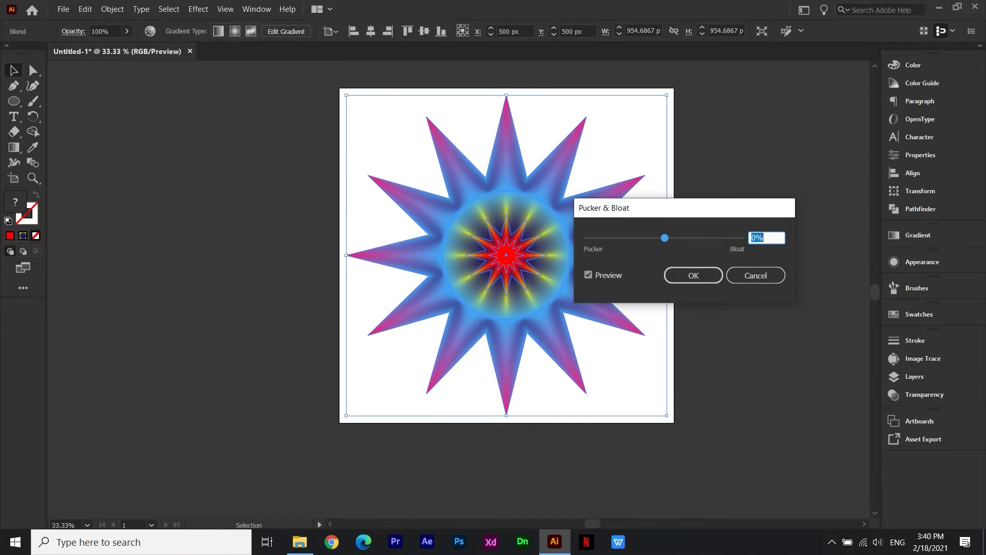
pyautogui.write('20')
pyautogui.press('Tab')
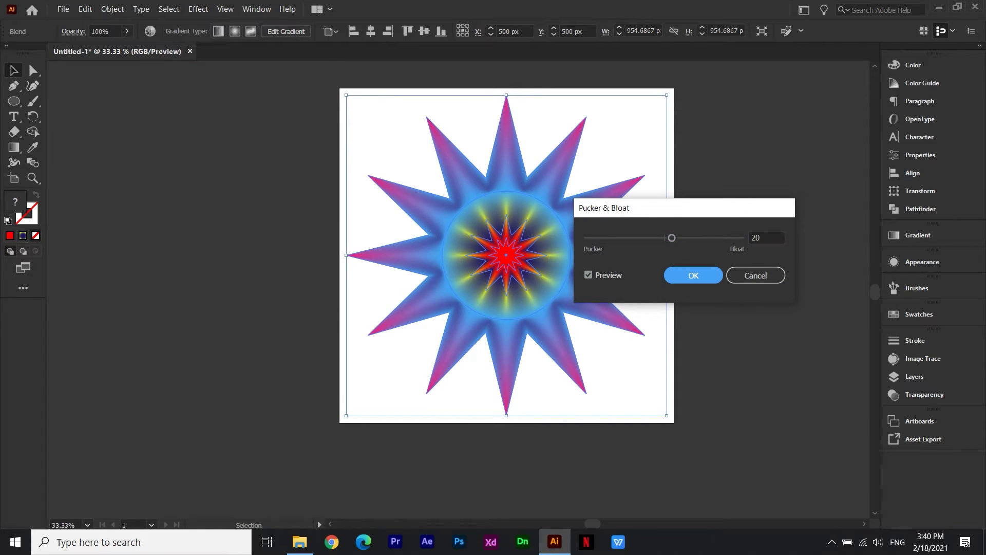
pyautogui.press('Return')
# Step: Apply a Roughen effect to the blended star with 5% relative size, .4/in detail and smooth points, then deselect it
pyautogui.click(198, 9)
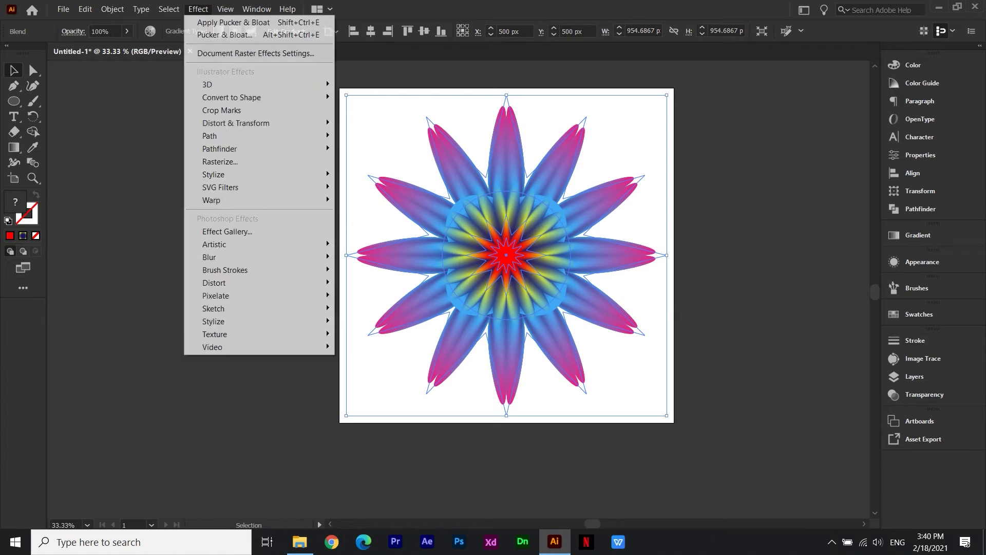
pyautogui.press('Right')
pyautogui.press('Down')
pyautogui.press('Down')
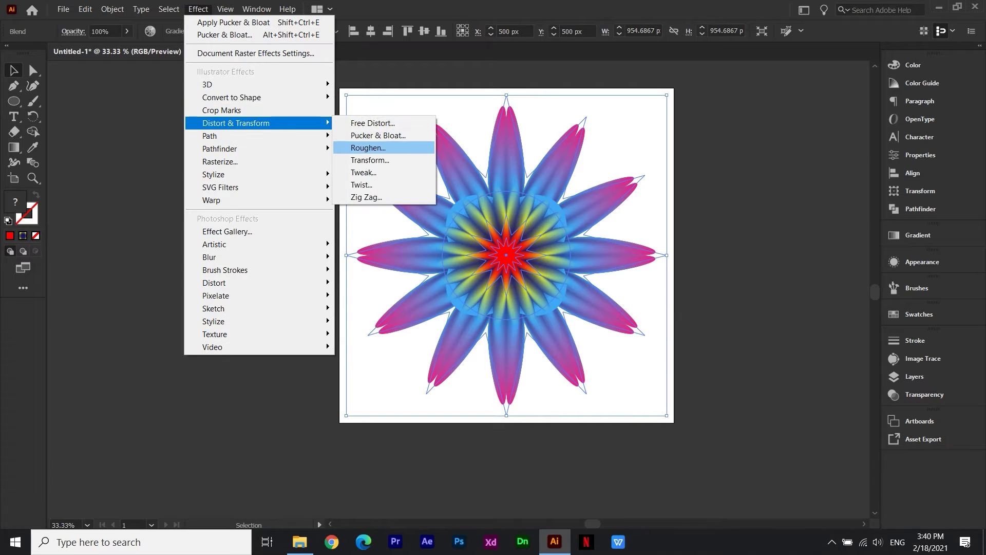
pyautogui.press('Return')
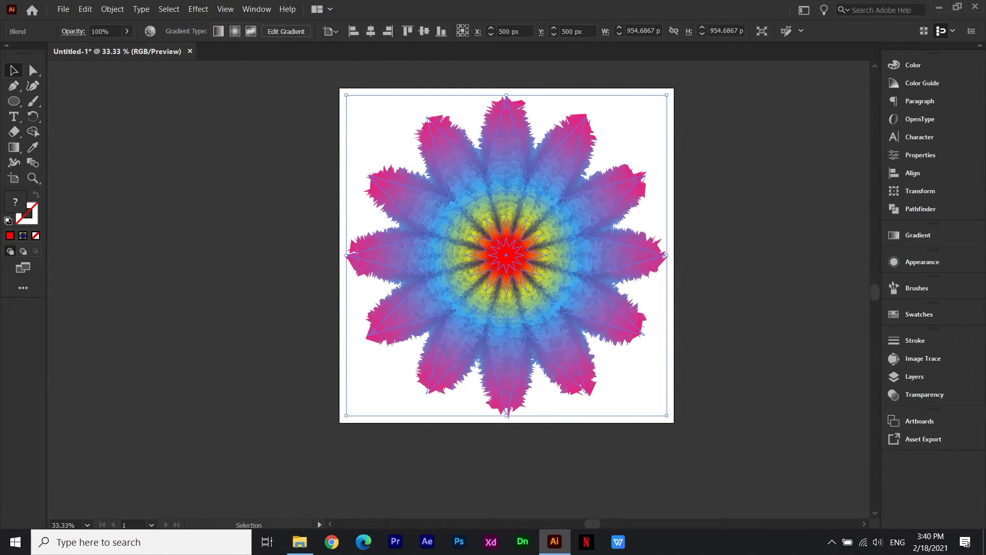
pyautogui.click(654, 320)
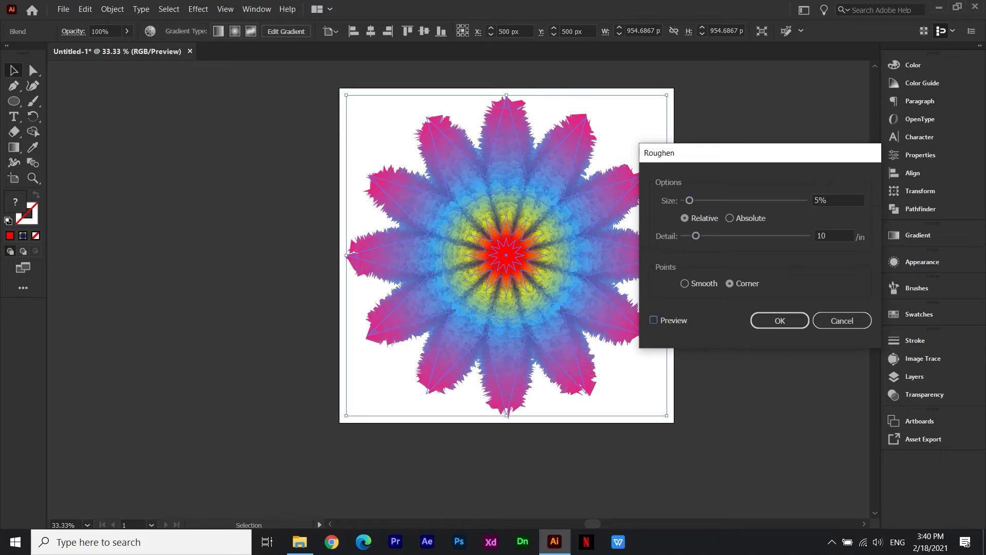
pyautogui.doubleClick(822, 236)
pyautogui.write('.4')
pyautogui.click(685, 283)
pyautogui.click(779, 320)
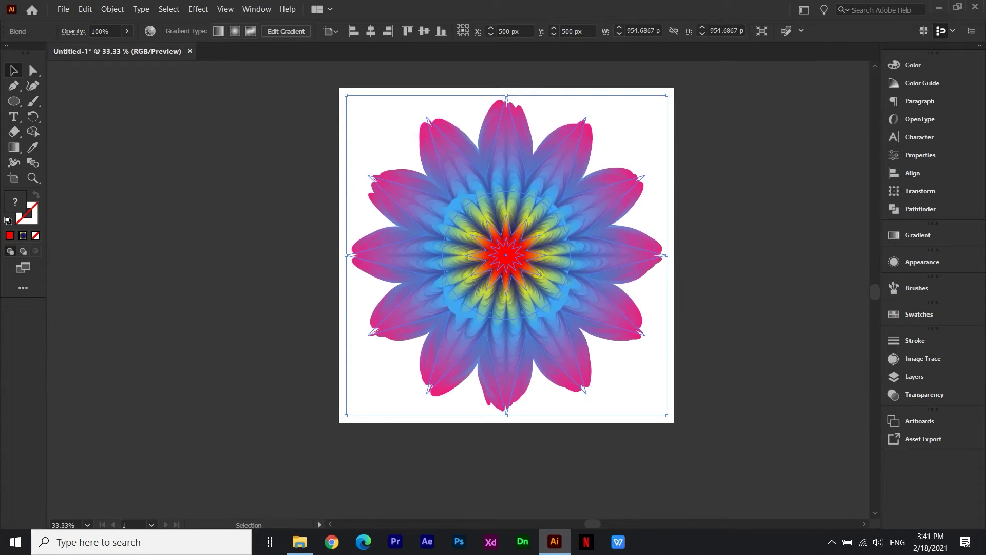
pyautogui.hotkey('ctrl', 'shift', 'a')
pyautogui.hotkey('ctrl', '0')
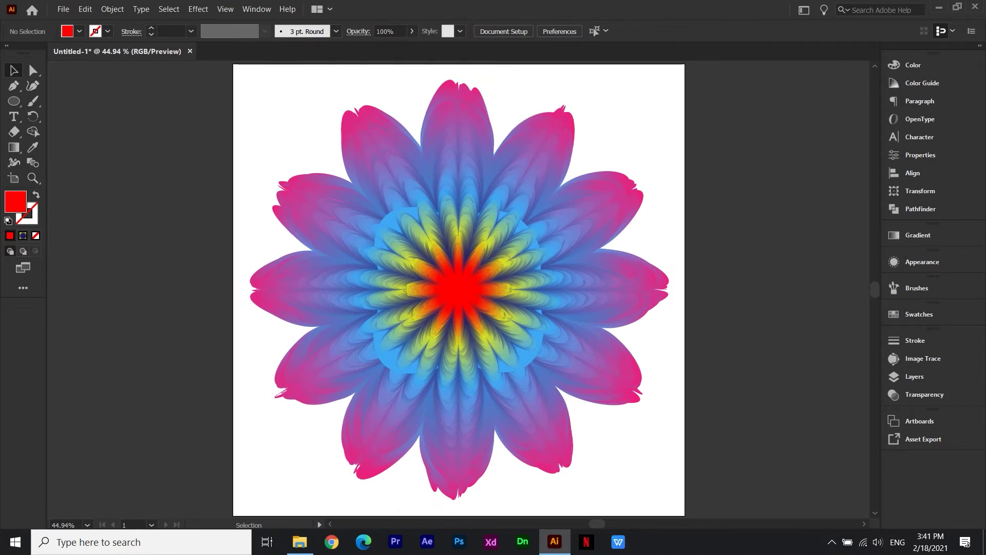
# Step: Select only the circle inside the blend and apply a Pucker & Bloat effect of -135% to it
pyautogui.scroll(-1, 738, 275)
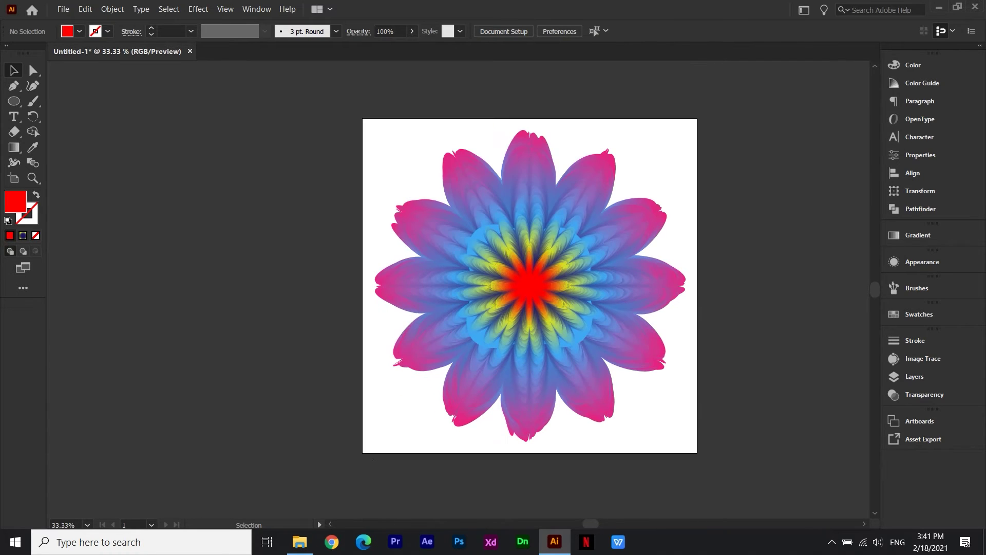
pyautogui.hscroll(4, 738, 275)
pyautogui.hscroll(-1, 738, 275)
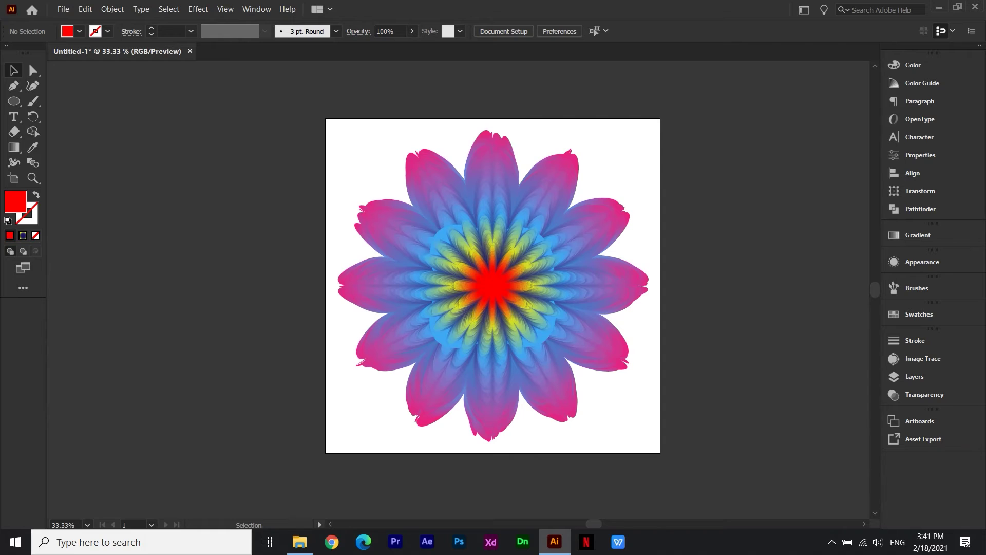
pyautogui.press('a')
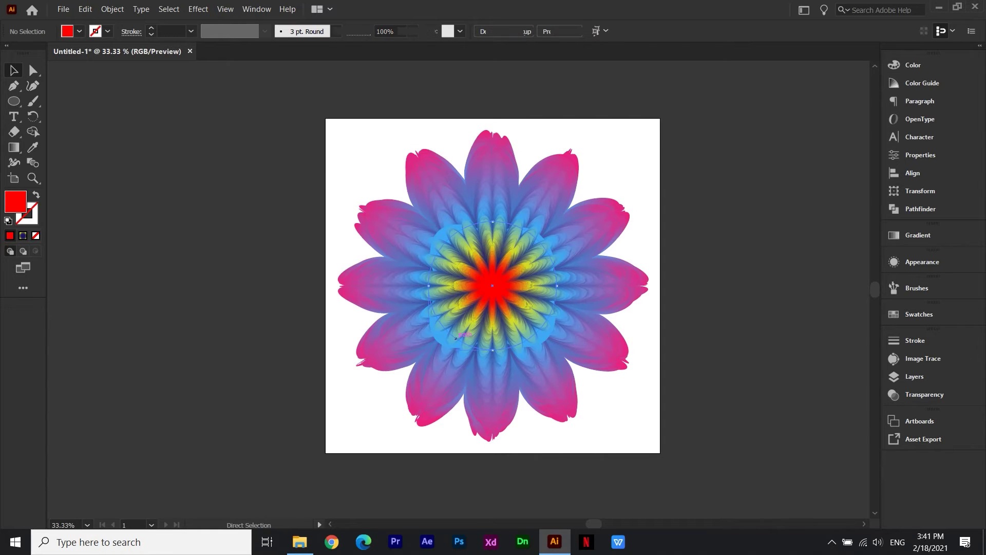
pyautogui.click(455, 338)
pyautogui.click(112, 8)
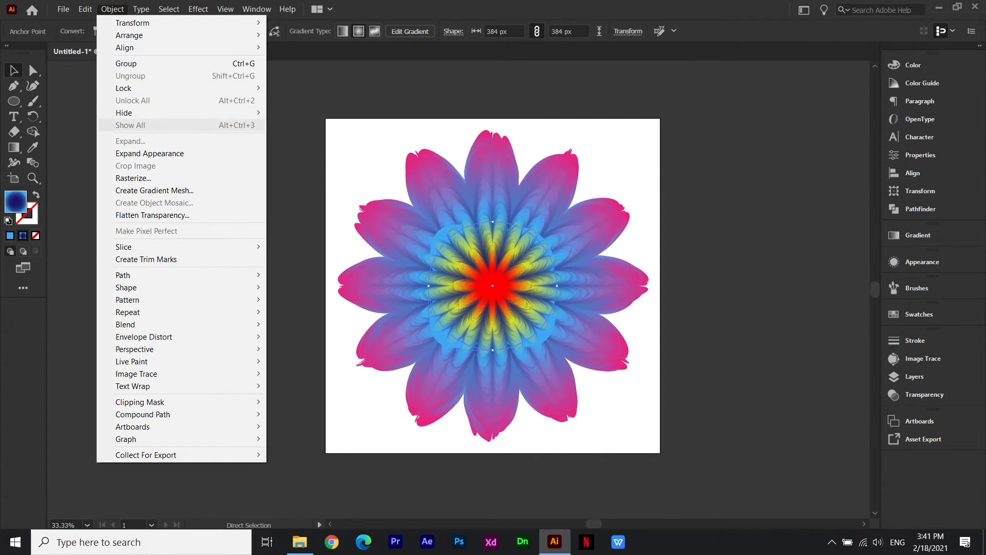
pyautogui.click(198, 9)
pyautogui.moveTo(220, 118)
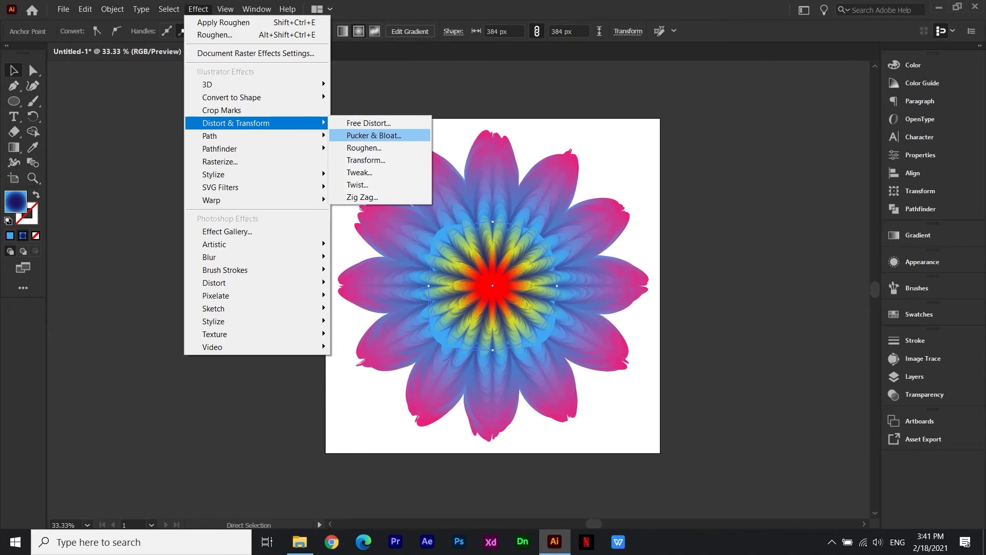
pyautogui.click(362, 136)
pyautogui.write('-134')
pyautogui.press('BackSpace')
pyautogui.write('5')
pyautogui.press('Tab')
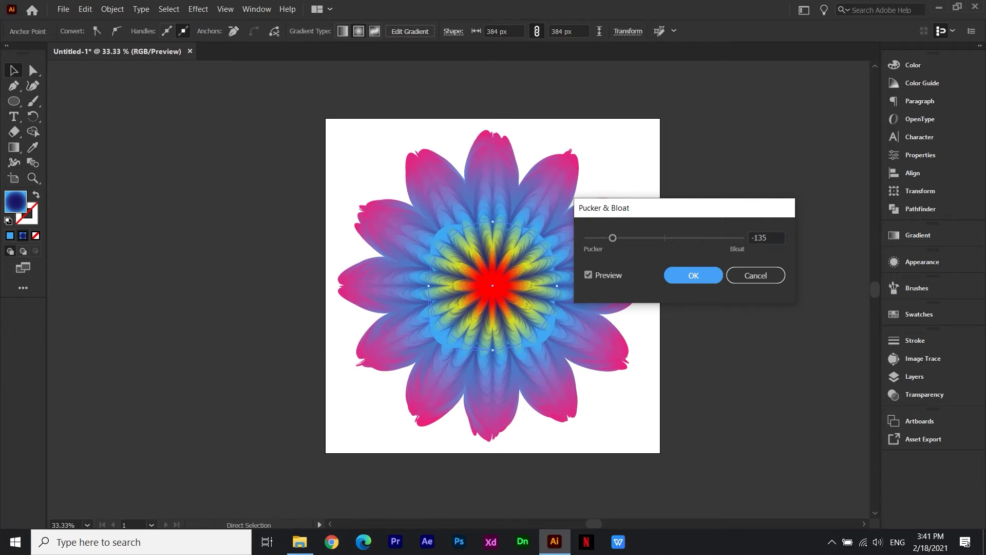
pyautogui.press('Return')
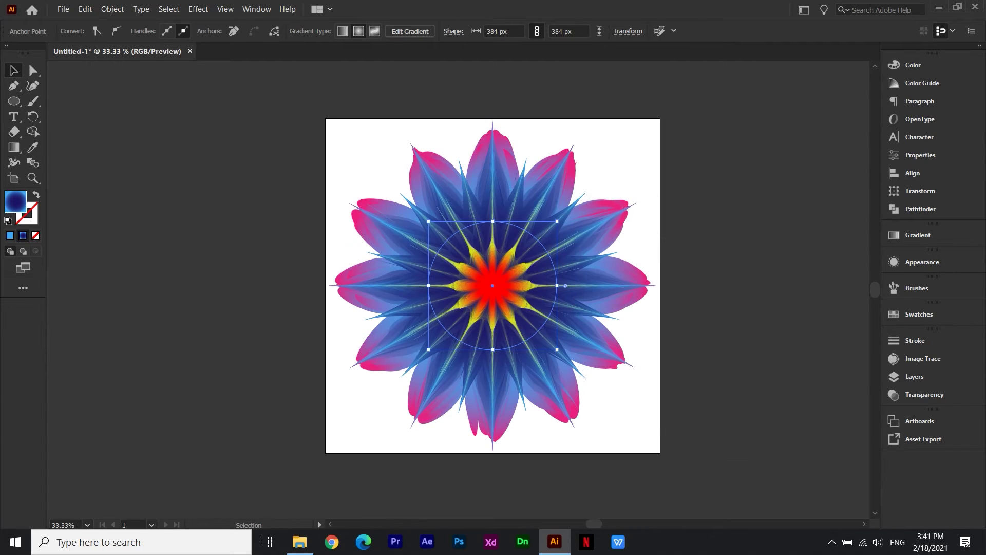
pyautogui.press('a')
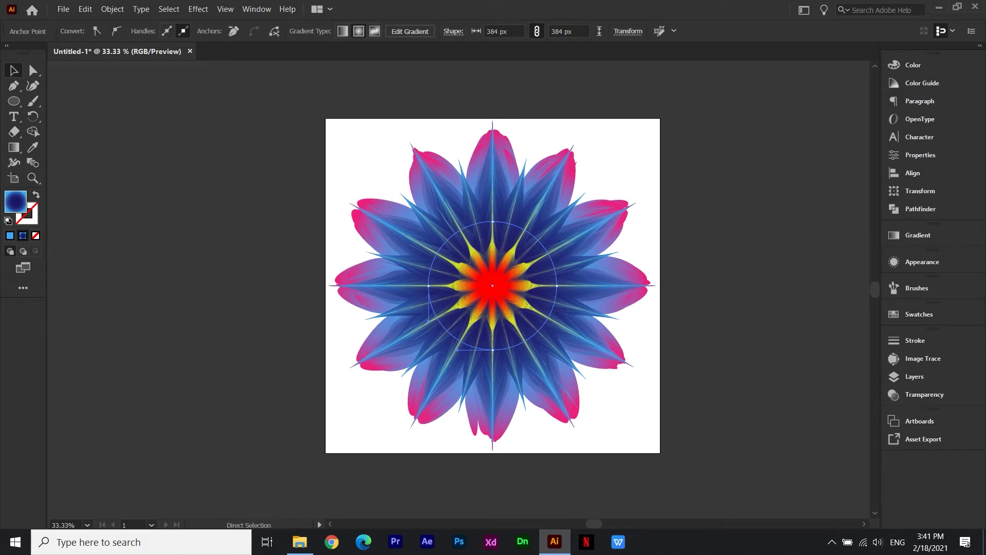
pyautogui.press('v')
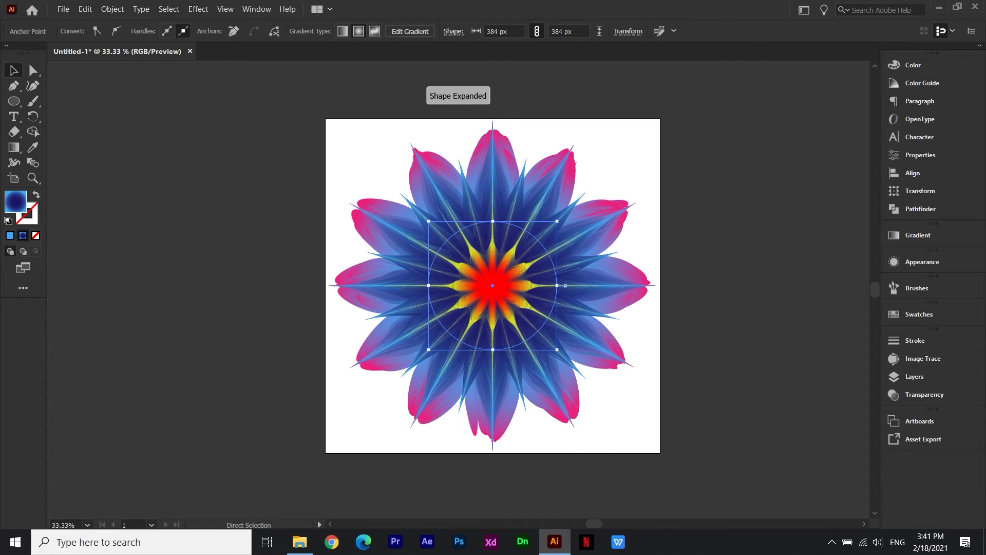
pyautogui.press('Delete')
pyautogui.press('a')
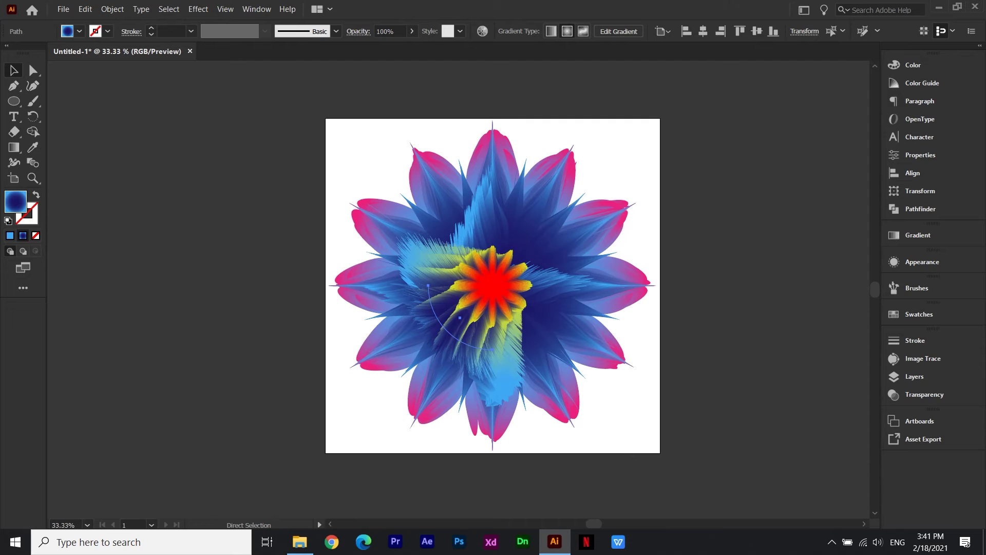
pyautogui.hotkey('ctrl', 'z')
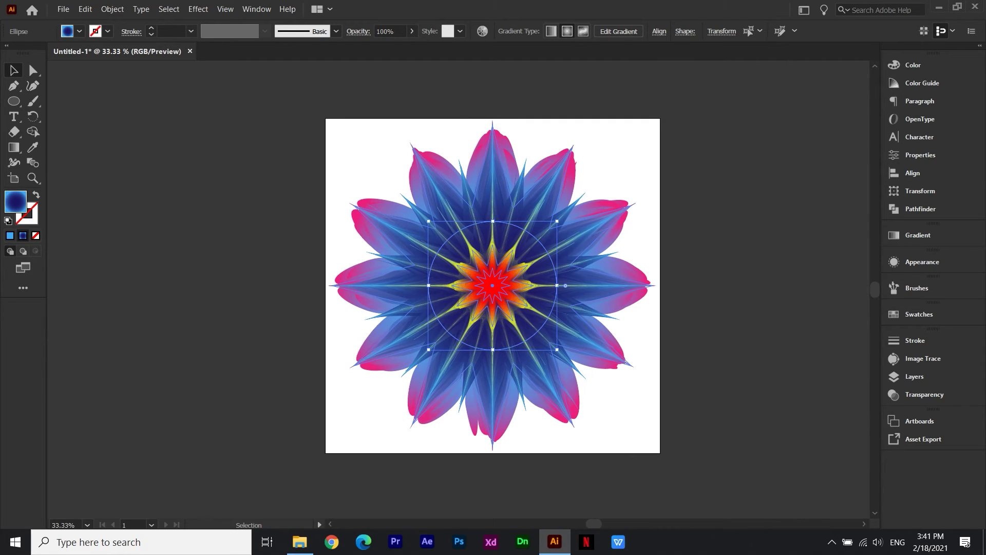
# Step: Rotate the circle inside the blend to about 45° around its centre
pyautogui.moveTo(426, 351); pyautogui.dragTo(409, 327)
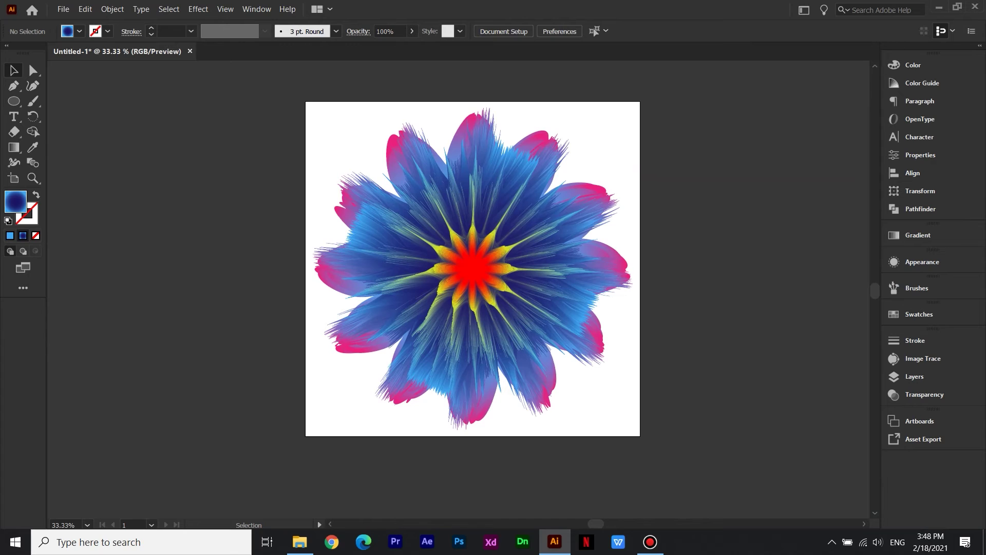
pyautogui.press('a')
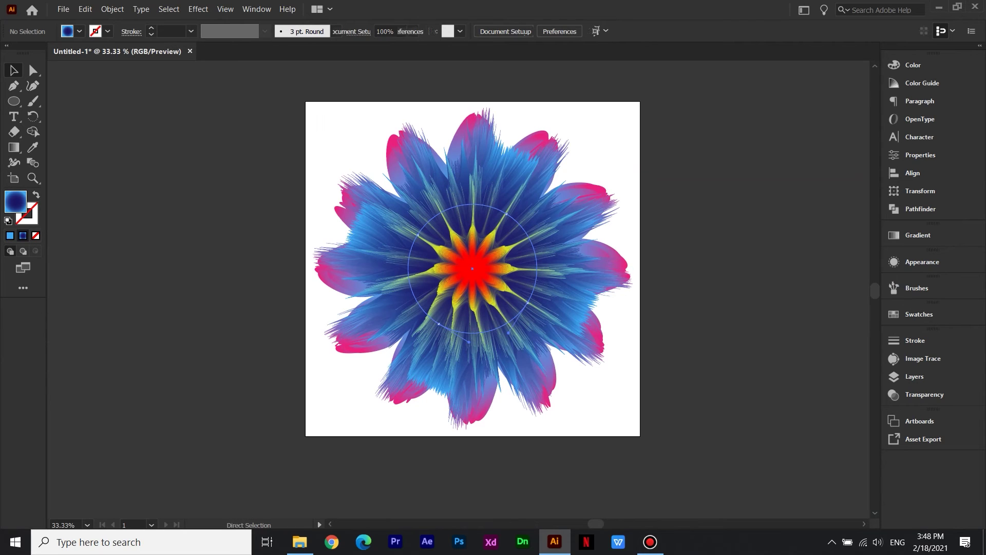
pyautogui.hotkey('ctrl', 'a')
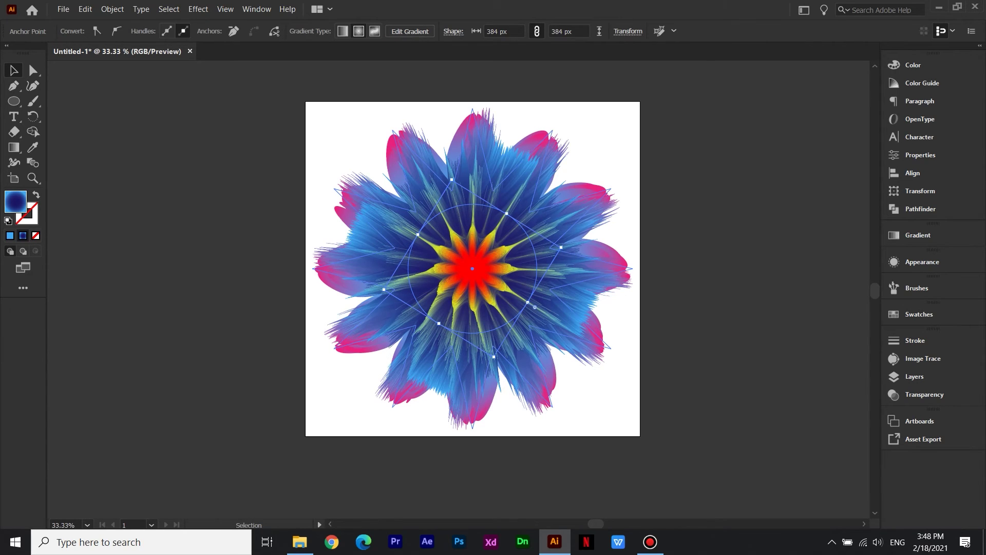
pyautogui.moveTo(534, 306); pyautogui.dragTo(571, 271)
pyautogui.hotkey('ctrl', 'z')
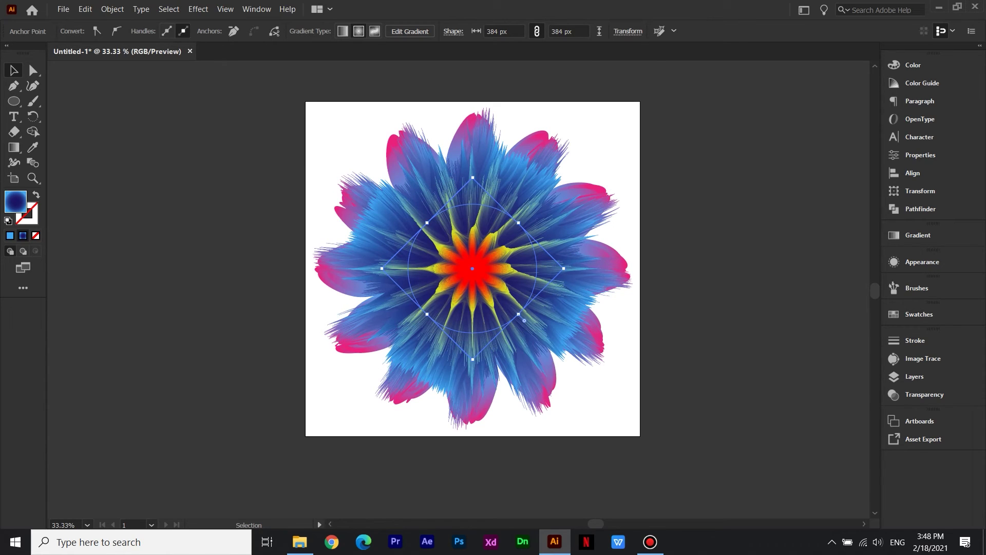
# Step: Select the whole flower blend and create a copy of it rotated 45° about its centre
pyautogui.click(695, 220)
pyautogui.moveTo(695, 219); pyautogui.dragTo(618, 291)
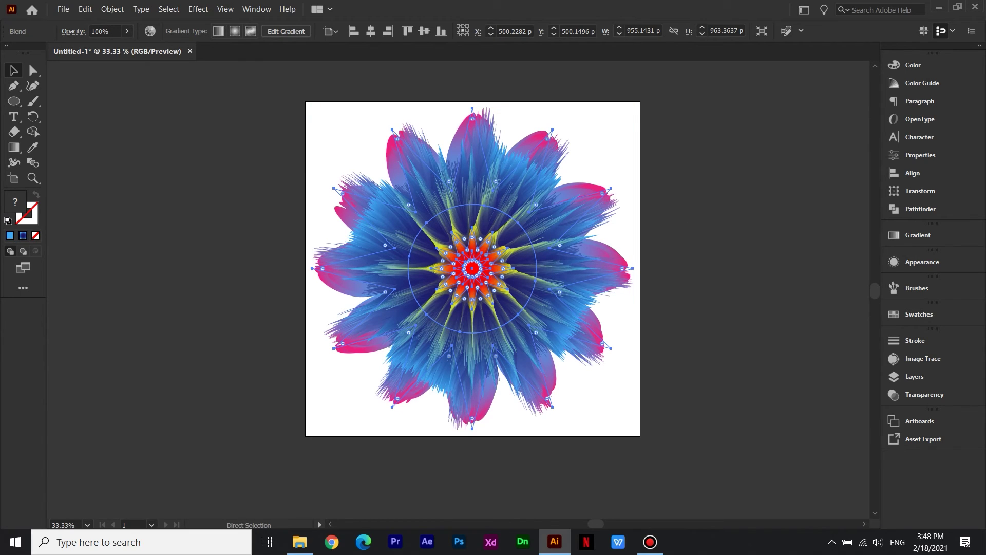
pyautogui.press('ctrl')
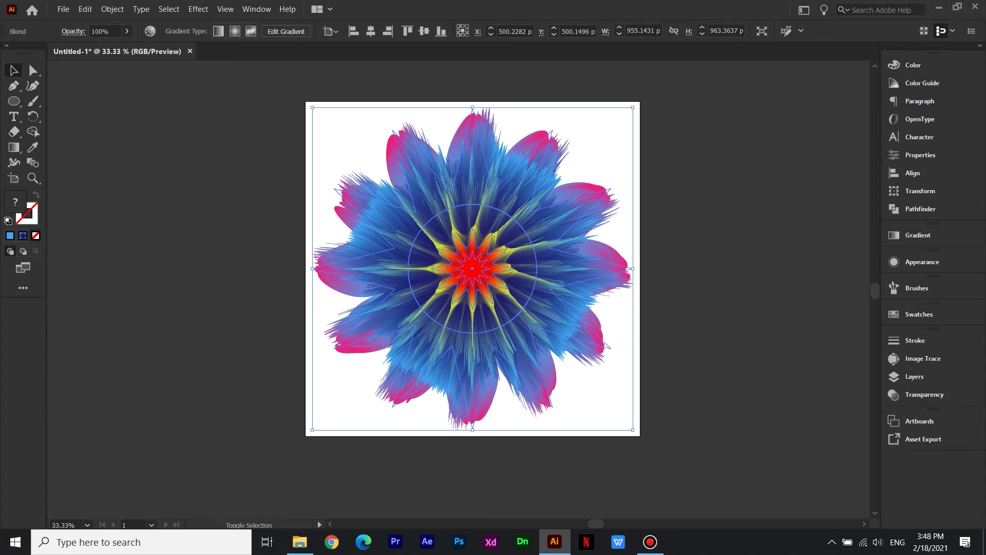
pyautogui.moveTo(639, 436); pyautogui.dragTo(681, 293)
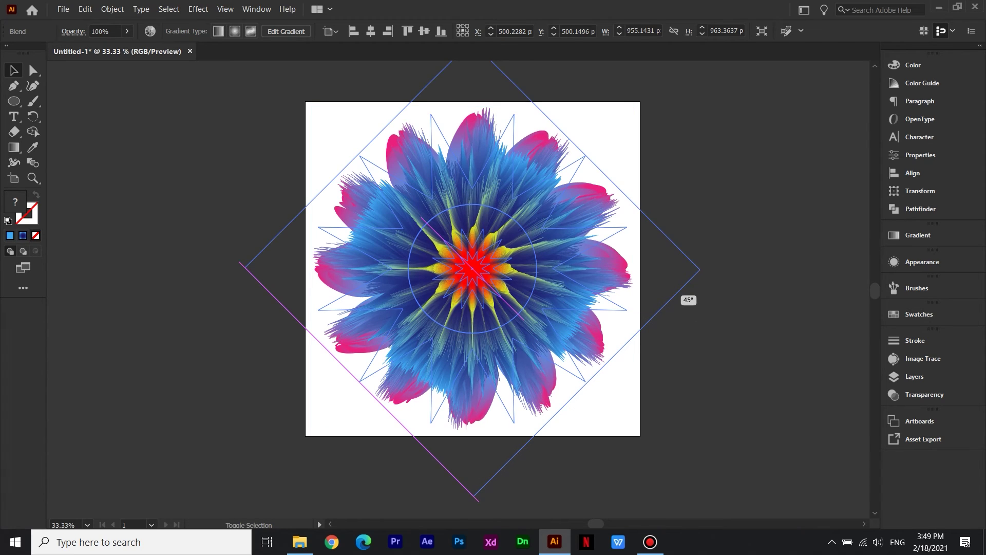
pyautogui.moveTo(681, 293); pyautogui.dragTo(680, 292)
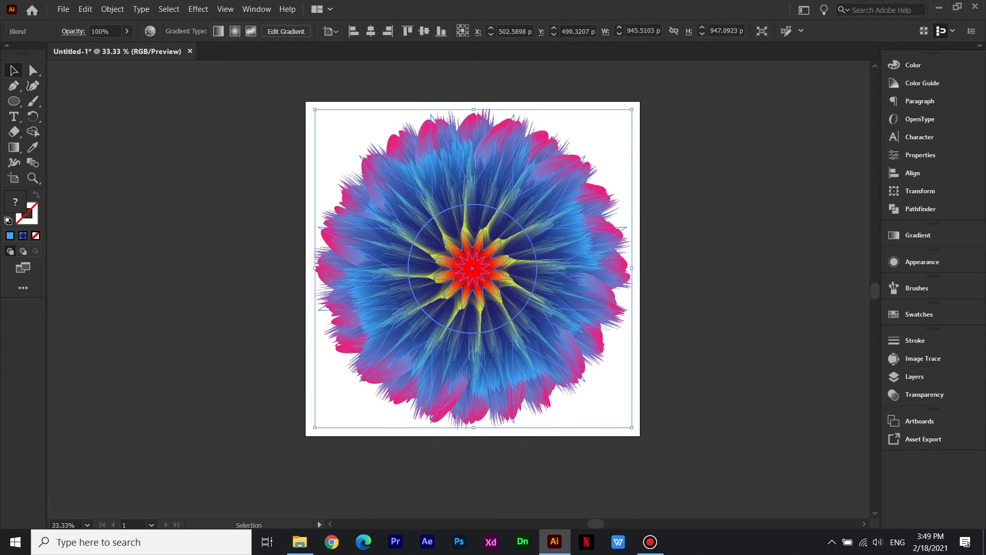
# Step: Select both flower blends, group them, and clear the selection
pyautogui.hotkey('ctrl', 'shift', 'a')
pyautogui.press('m')
pyautogui.press('v')
pyautogui.hotkey('ctrl', 'a')
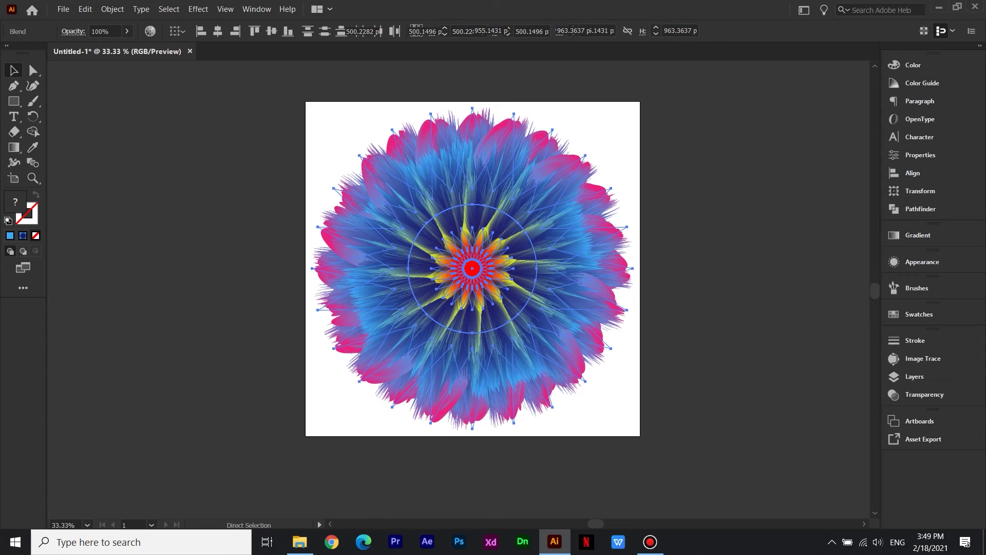
pyautogui.hotkey('ctrl', 'shift', 'a')
# Step: Draw a rectangle that covers the whole artboard
pyautogui.press('m')
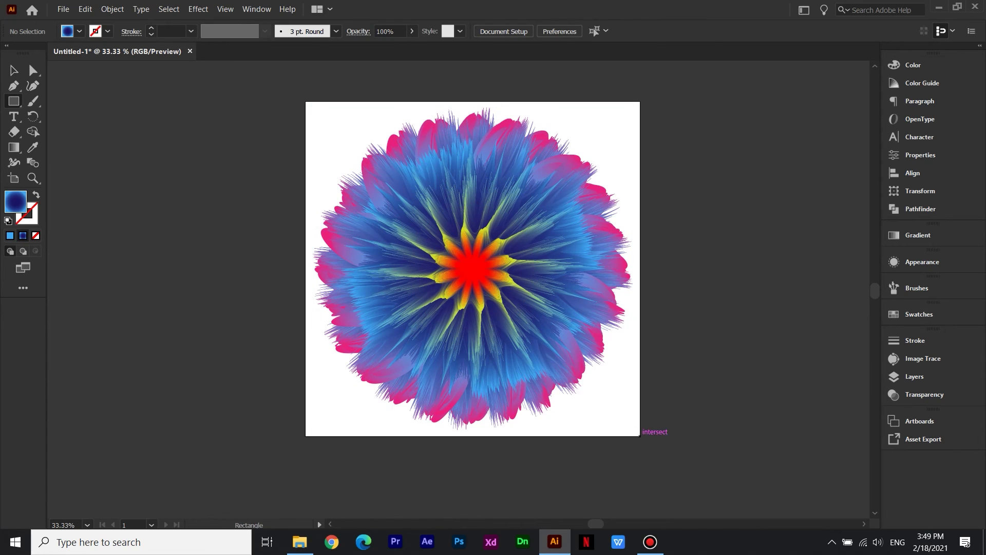
pyautogui.moveTo(640, 435); pyautogui.dragTo(307, 101)
pyautogui.press('v')
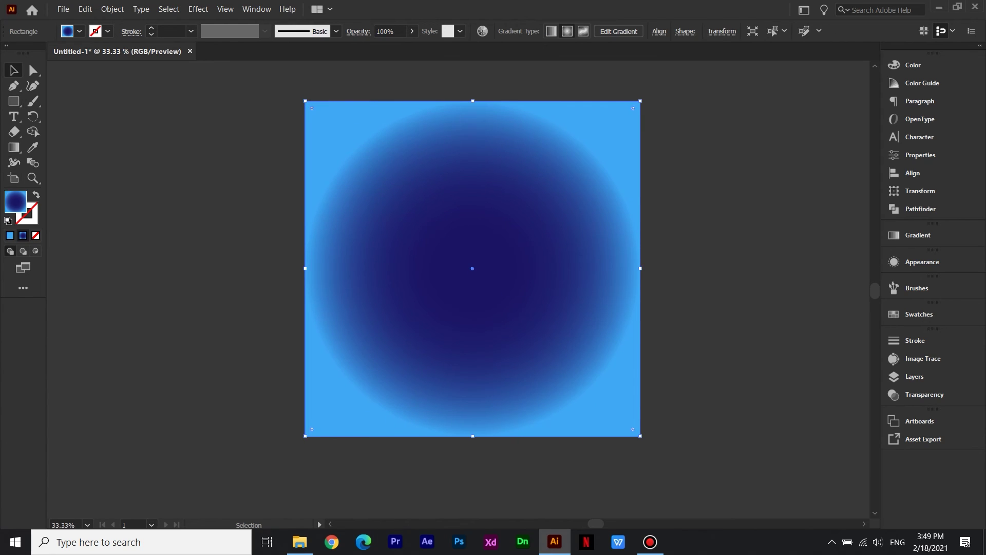
# Step: Fill the artboard-sized rectangle with the solid dark navy colour #121144
pyautogui.click(79, 31)
pyautogui.click(117, 62)
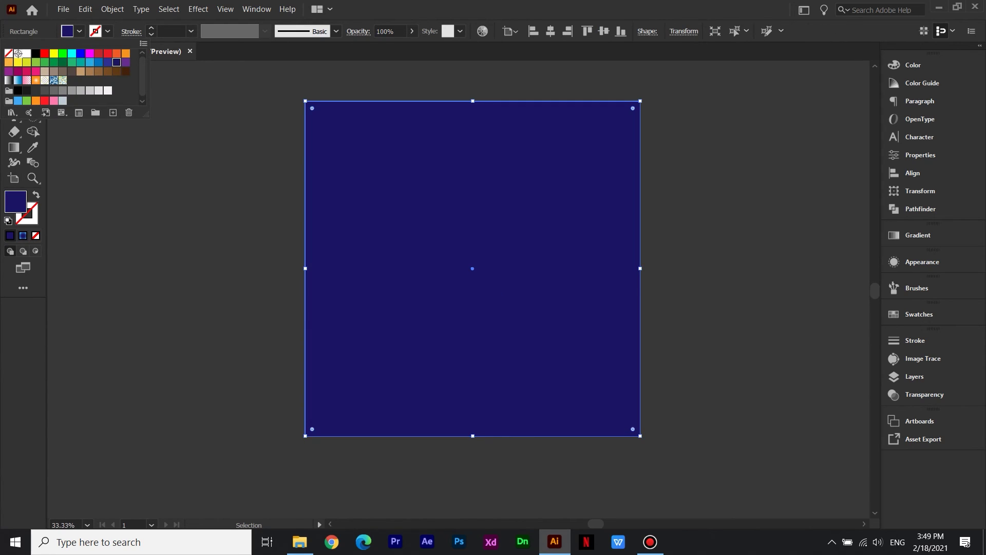
pyautogui.doubleClick(15, 201)
pyautogui.write('0f0e44')
pyautogui.moveTo(654, 392); pyautogui.dragTo(646, 393)
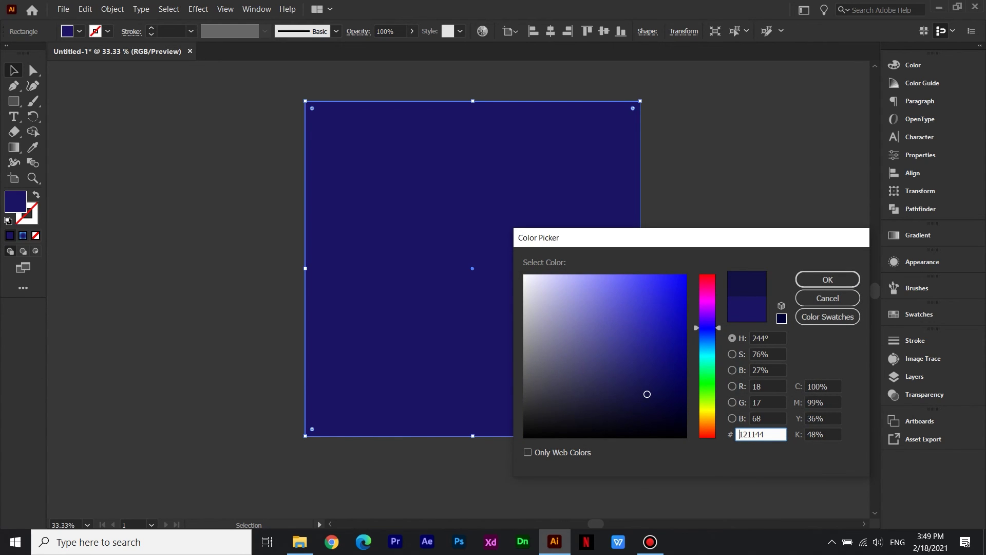
pyautogui.click(827, 279)
# Step: Send the navy rectangle behind the flower and lock it as the background
pyautogui.rightClick(545, 240)
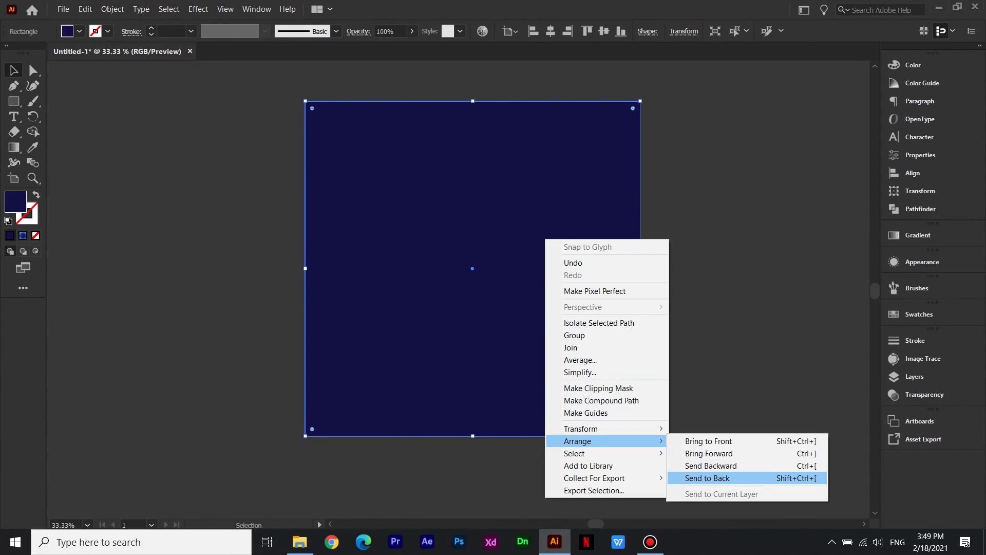
pyautogui.click(747, 478)
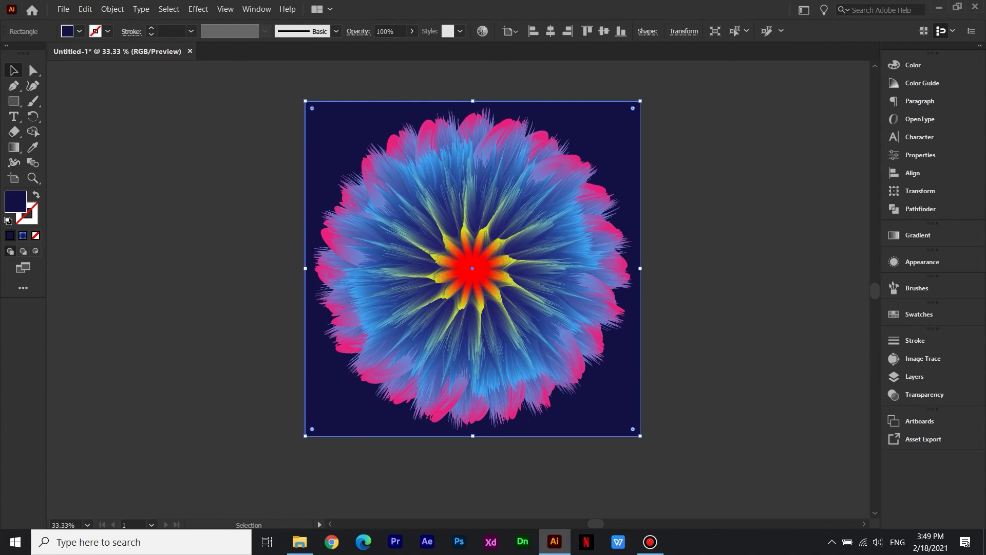
pyautogui.hotkey('ctrl', '2')
# Step: Scale the grouped flower down proportionally about its centre to about 817 px wide, then deselect it
pyautogui.hotkey('ctrl', 'a')
pyautogui.moveTo(633, 107); pyautogui.dragTo(635, 128)
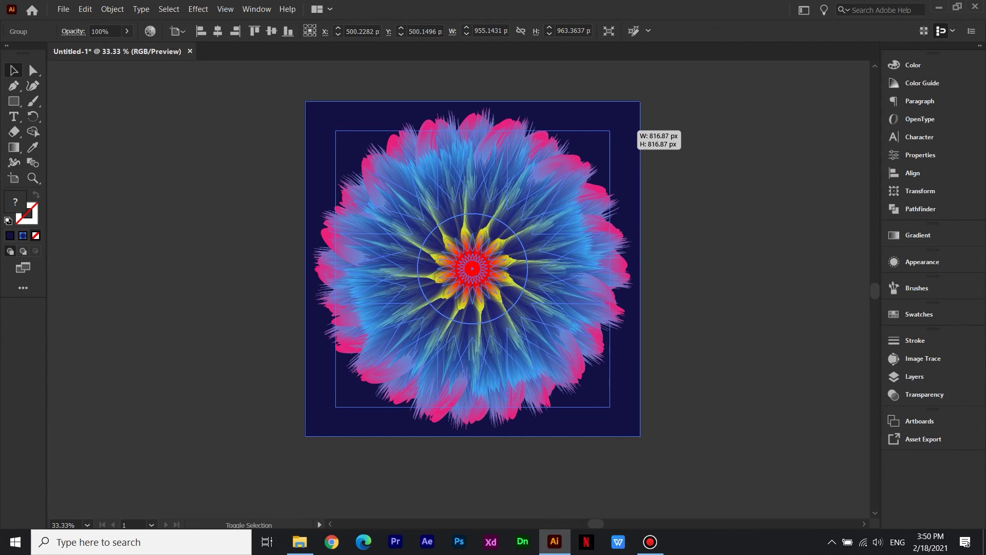
pyautogui.moveTo(635, 128); pyautogui.dragTo(635, 129)
pyautogui.hotkey('ctrl', 'shift', 'a')
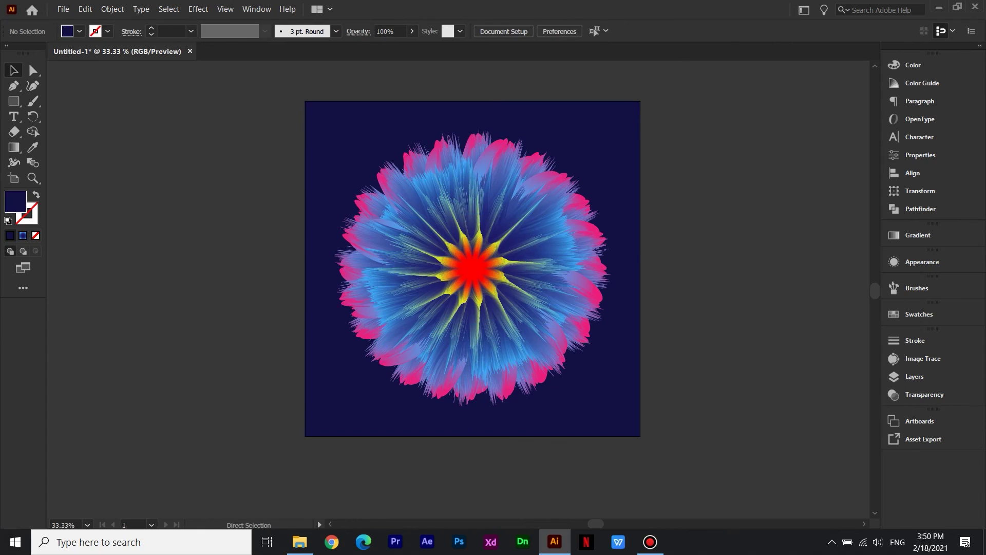
pyautogui.hotkey('ctrl', '0')
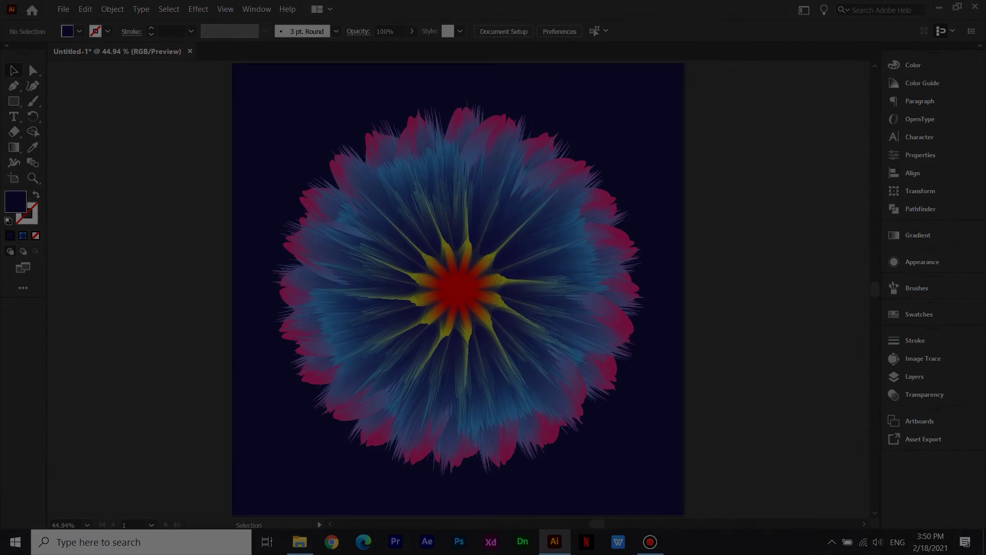